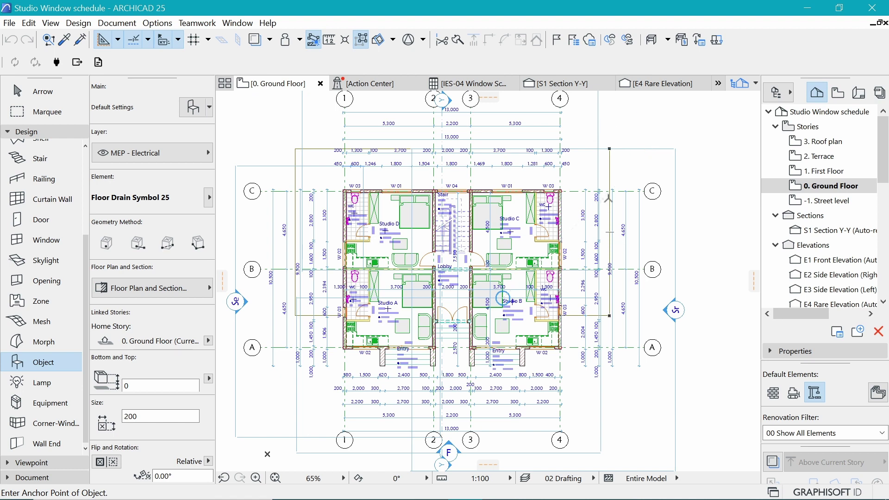
# Examine the layer assigned to the outer wall along grid line 4 and look through the available layers.
pyautogui.press('Escape')
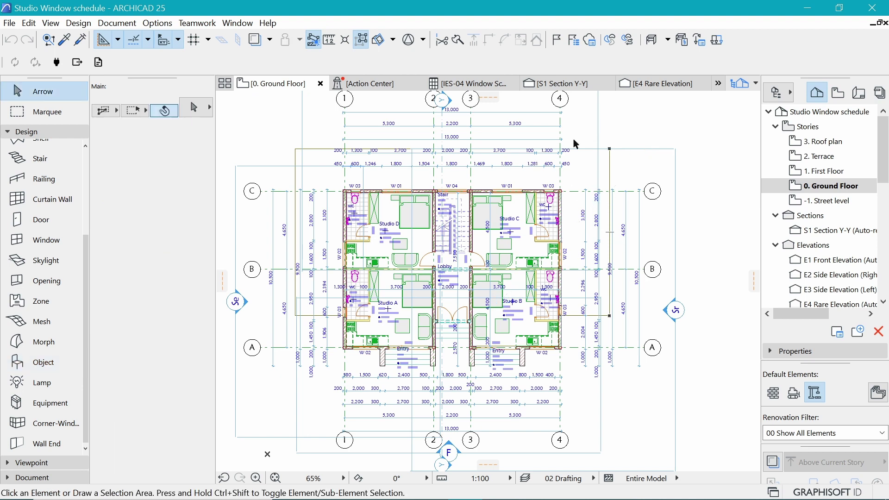
pyautogui.click(561, 214)
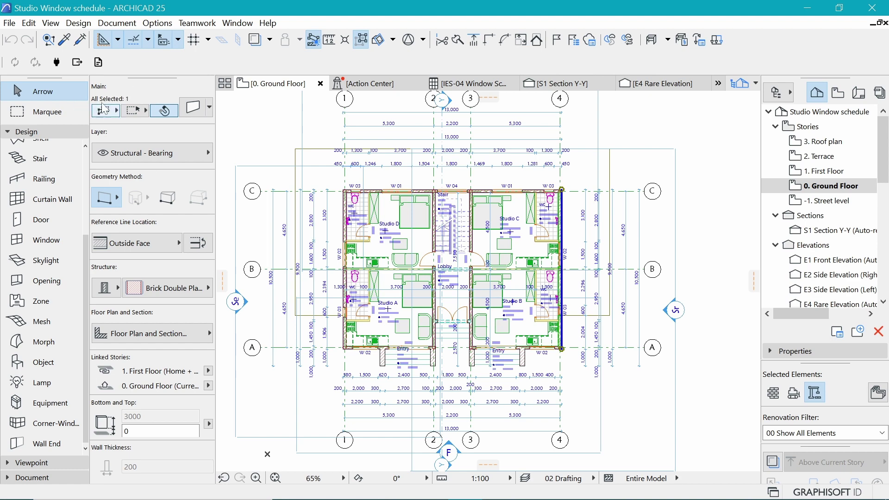
pyautogui.scroll(5, 53, 167)
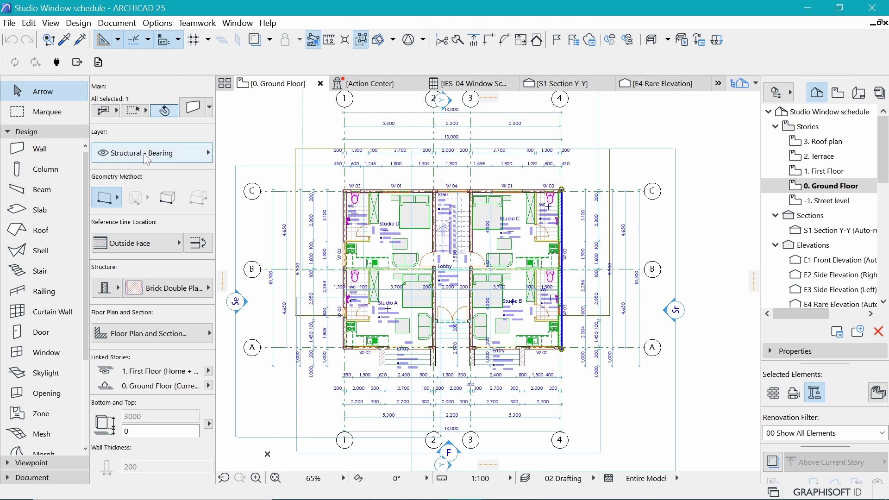
pyautogui.click(176, 151)
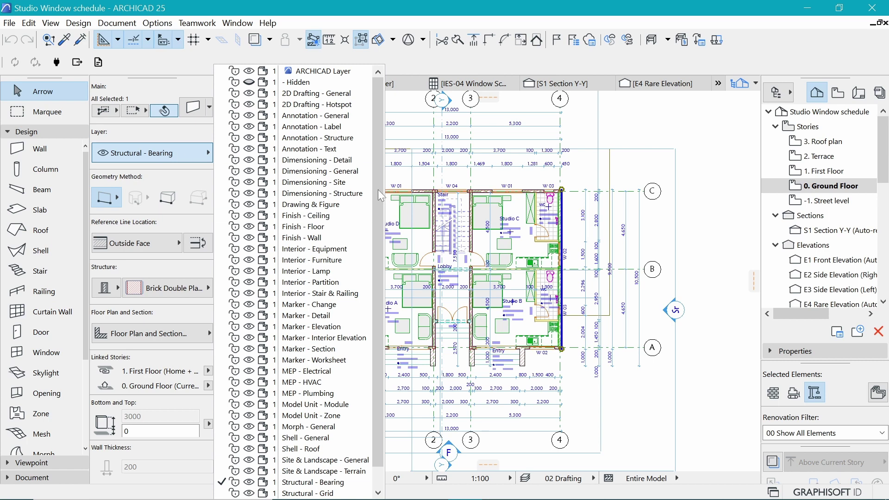
pyautogui.scroll(-1, 377, 193)
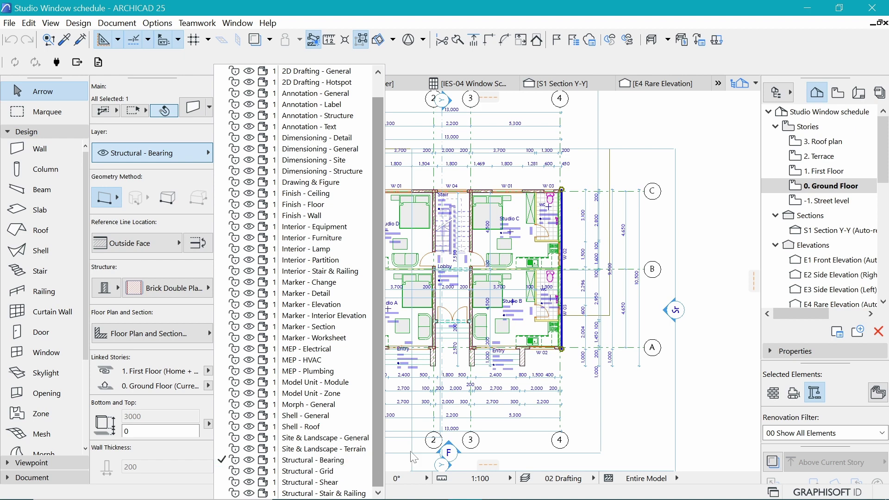
pyautogui.click(714, 211)
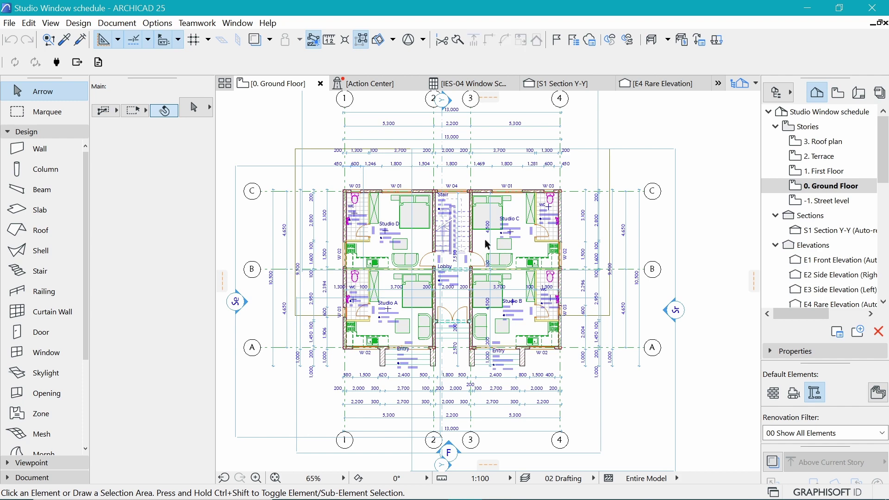
# Check which layer the Studio B bed is assigned to, keep it unchanged, and clear the selection.
pyautogui.scroll(4, 486, 244)
pyautogui.click(467, 340)
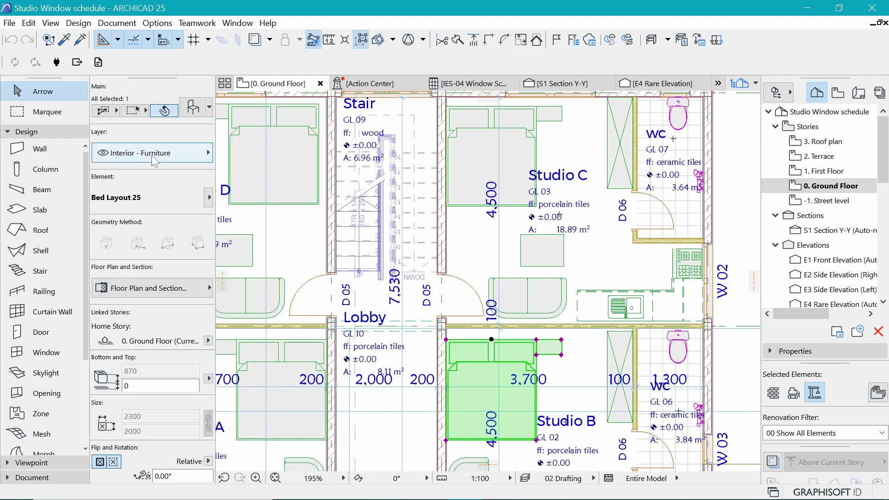
pyautogui.click(130, 156)
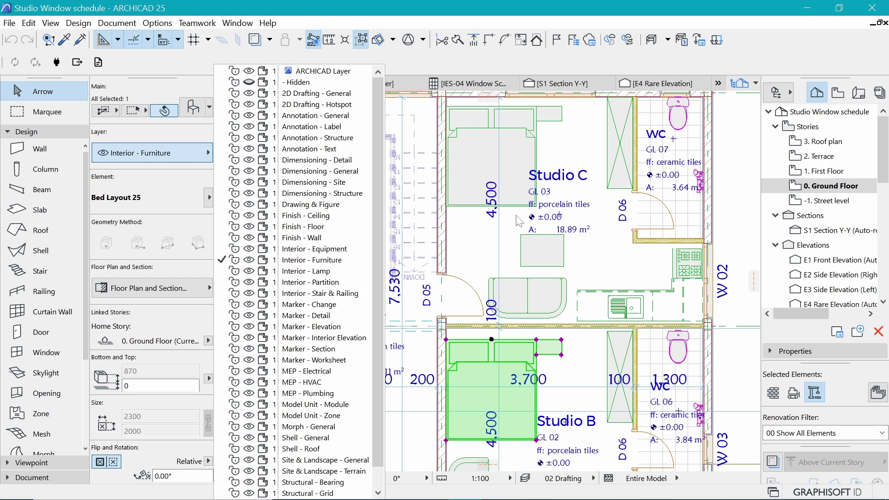
pyautogui.click(357, 199)
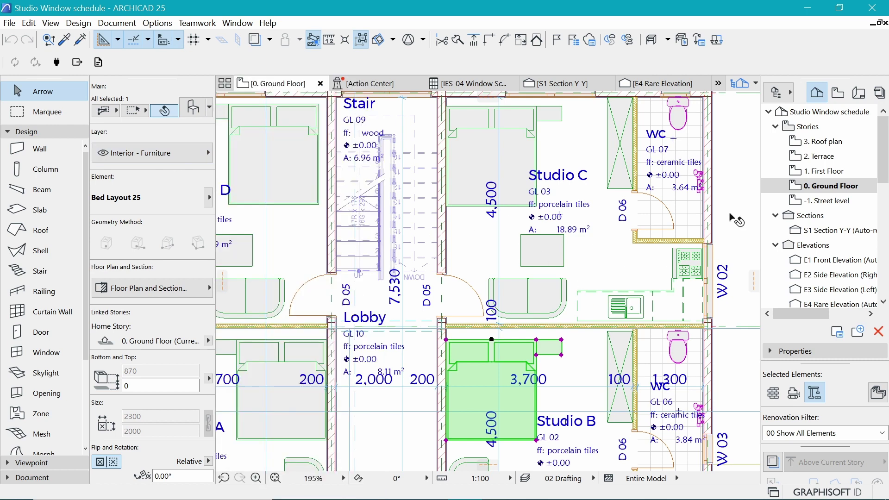
pyautogui.click(357, 198)
pyautogui.click(357, 205)
pyautogui.scroll(-6, 390, 239)
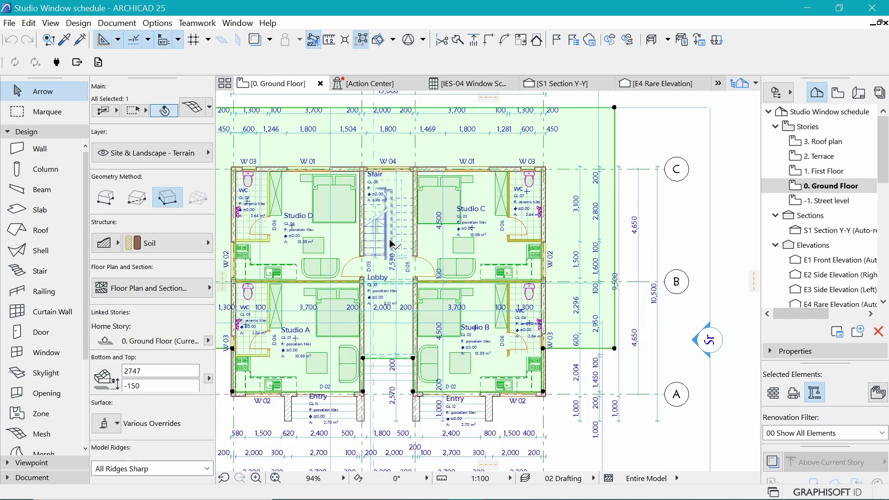
pyautogui.click(627, 196)
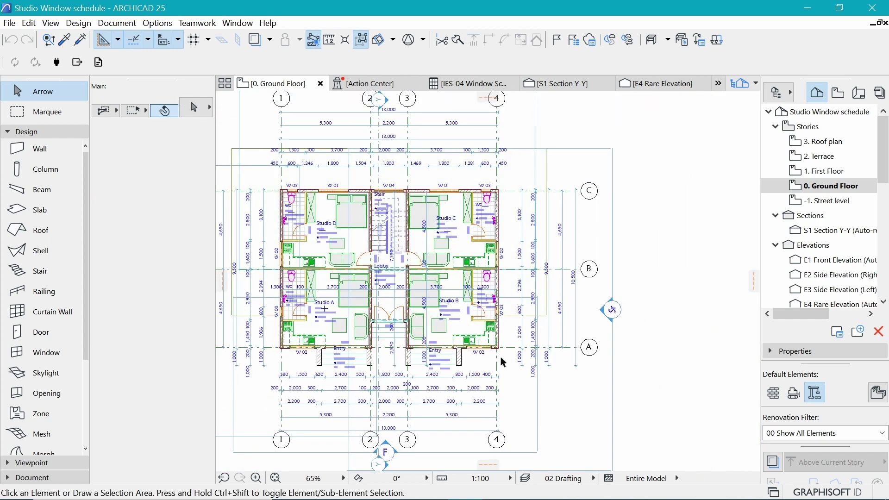
# Hide the layer of the terrain mesh surrounding the building on the ground floor plan.
pyautogui.scroll(2, 438, 183)
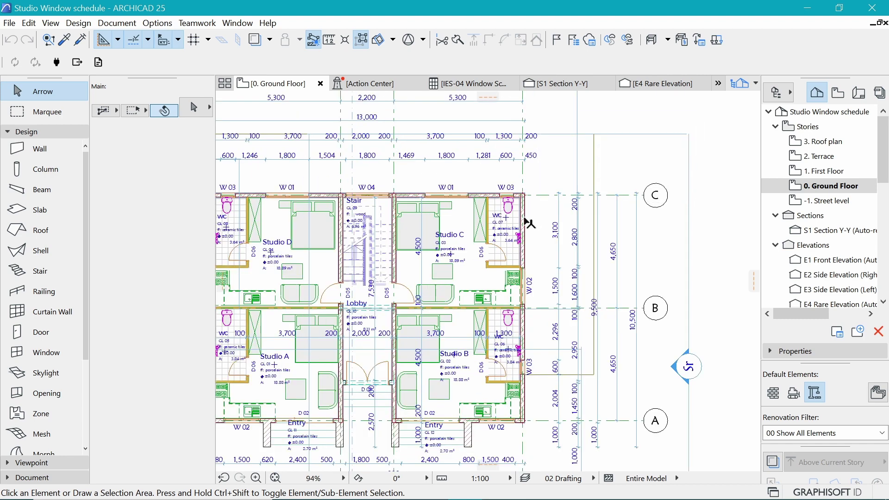
pyautogui.scroll(-3, 527, 224)
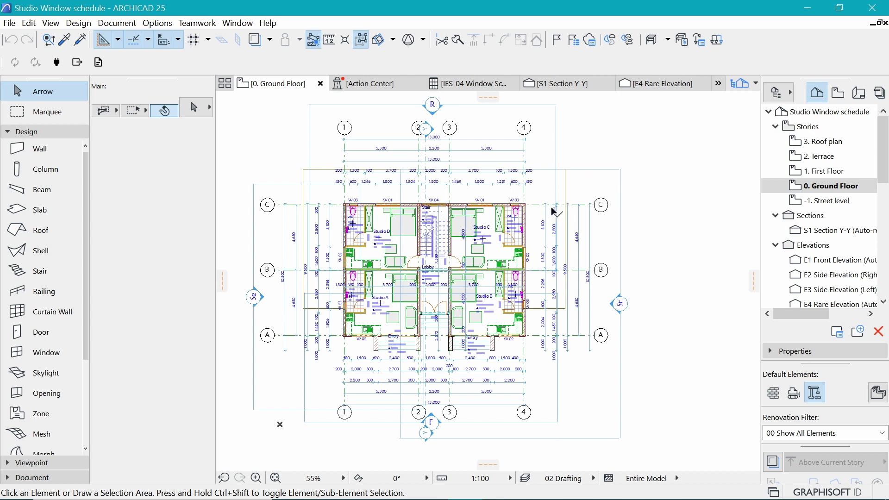
pyautogui.click(565, 195)
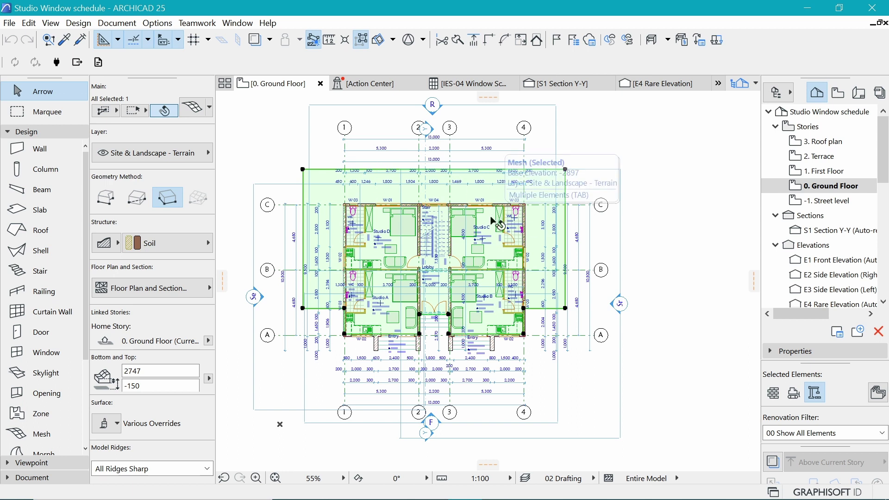
pyautogui.rightClick(665, 146)
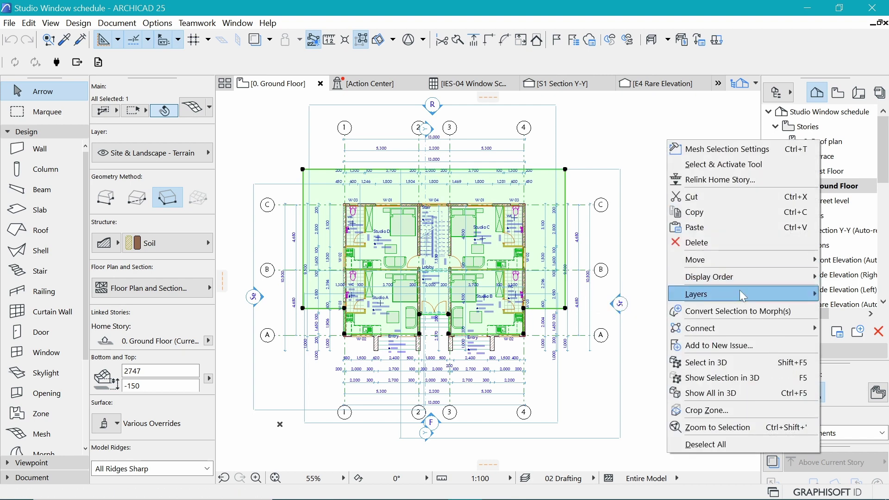
pyautogui.moveTo(743, 295)
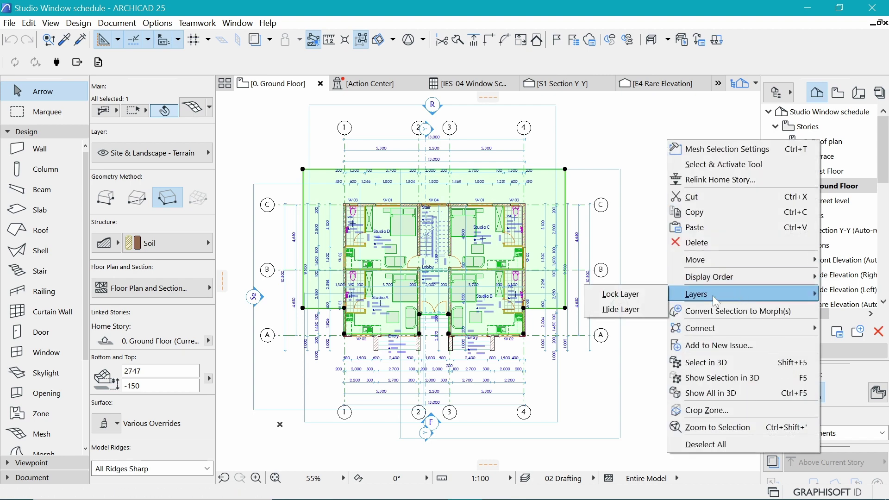
pyautogui.click(620, 309)
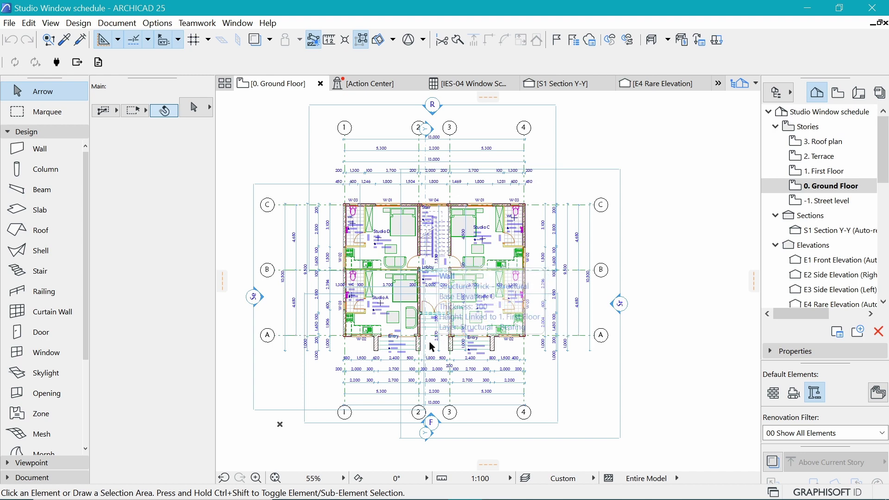
# Apply the 02 Drafting layer combination to restore the terrain layer, and select the terrain mesh.
pyautogui.scroll(1, 448, 339)
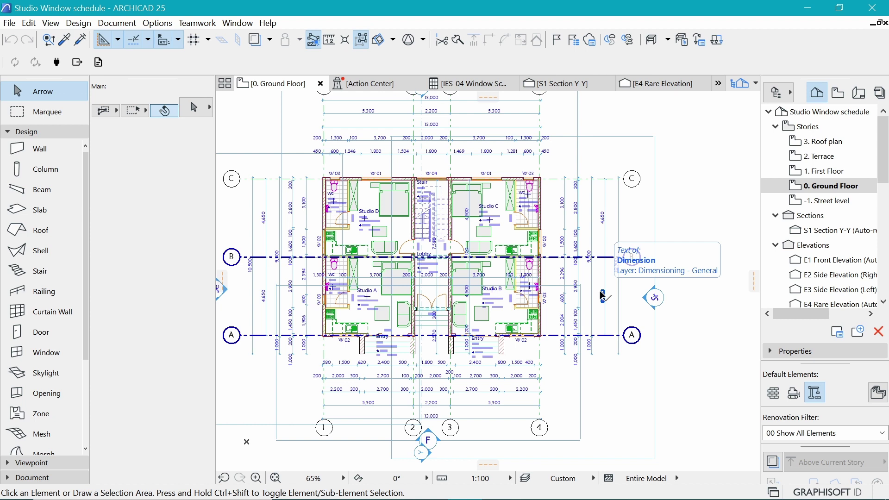
pyautogui.click(588, 479)
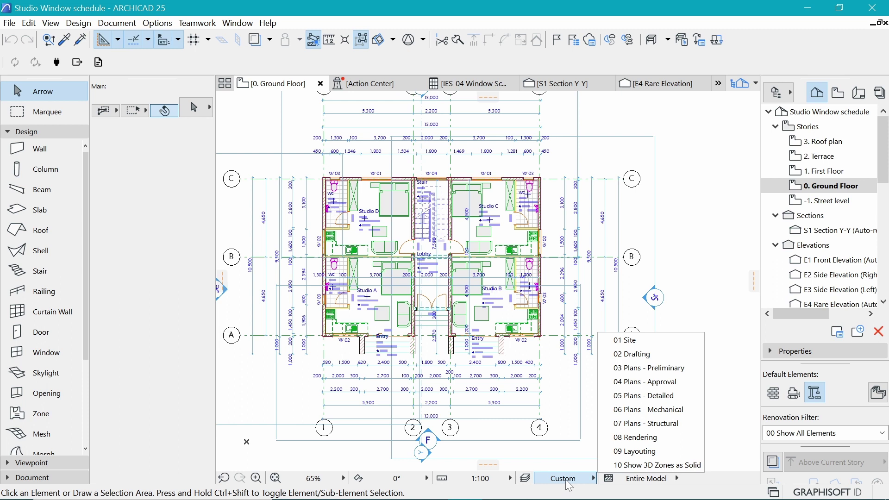
pyautogui.click(632, 353)
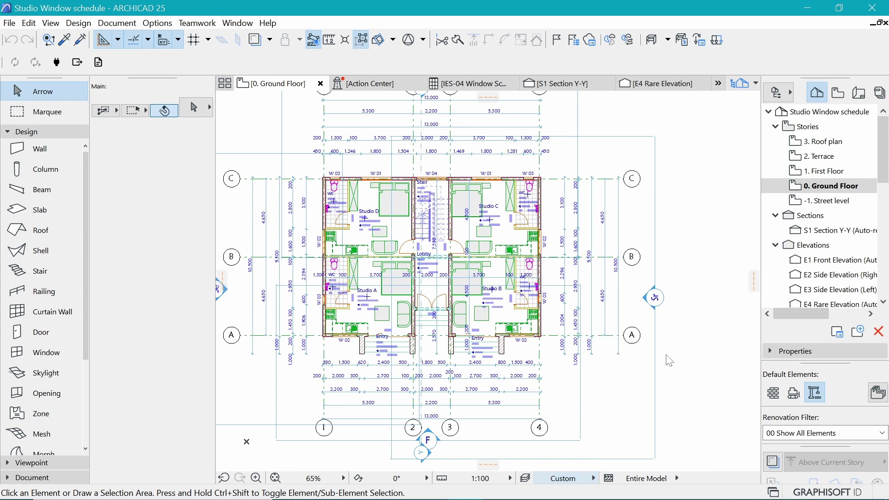
pyautogui.click(588, 155)
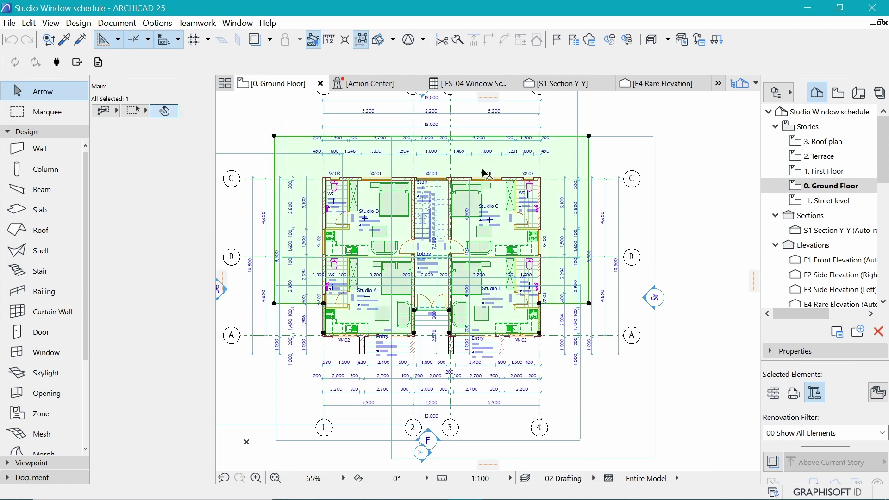
pyautogui.scroll(-3, 526, 271)
pyautogui.scroll(2, 486, 227)
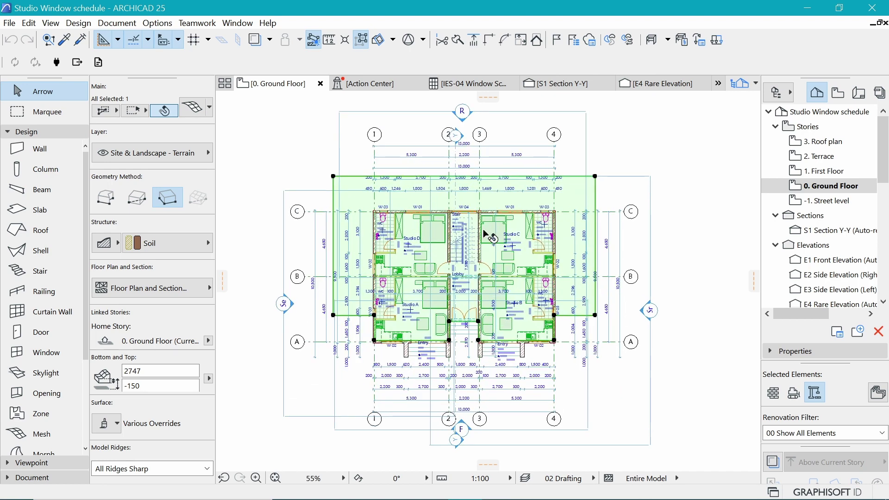
pyautogui.click(500, 318)
# Open the model view layer settings and examine the visibility of all layers under the 02 Drafting combination.
pyautogui.click(131, 24)
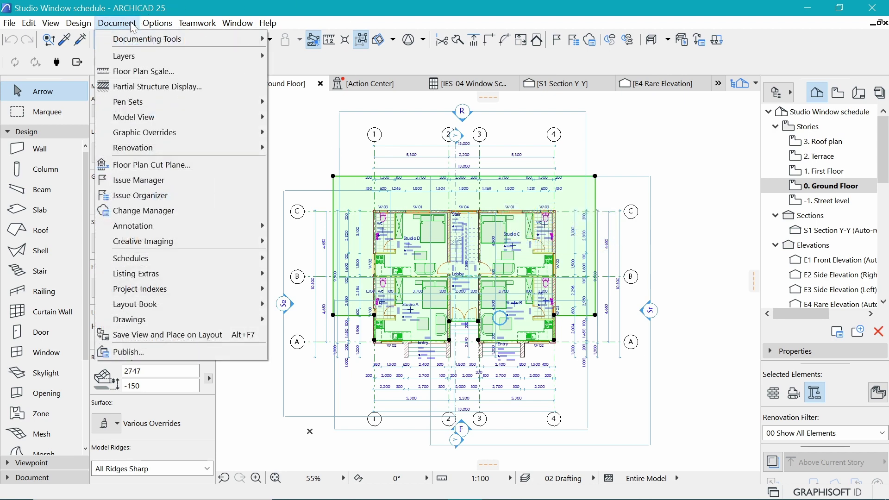
pyautogui.moveTo(141, 58)
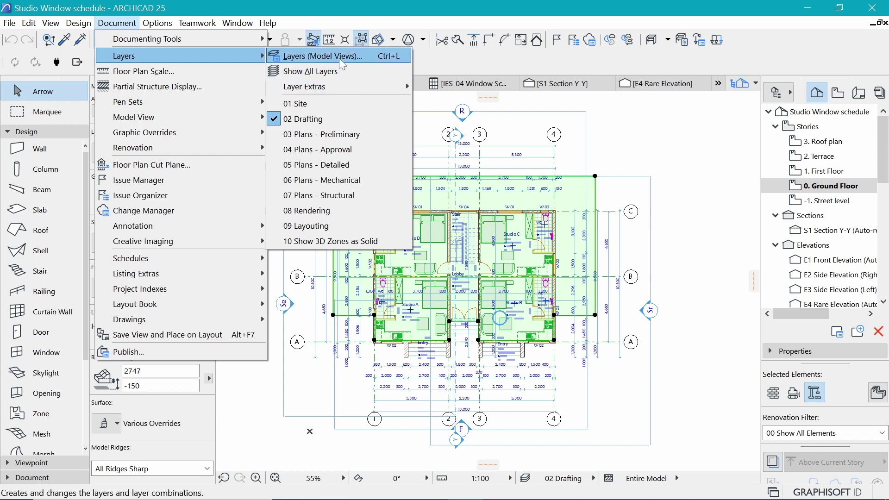
pyautogui.click(391, 56)
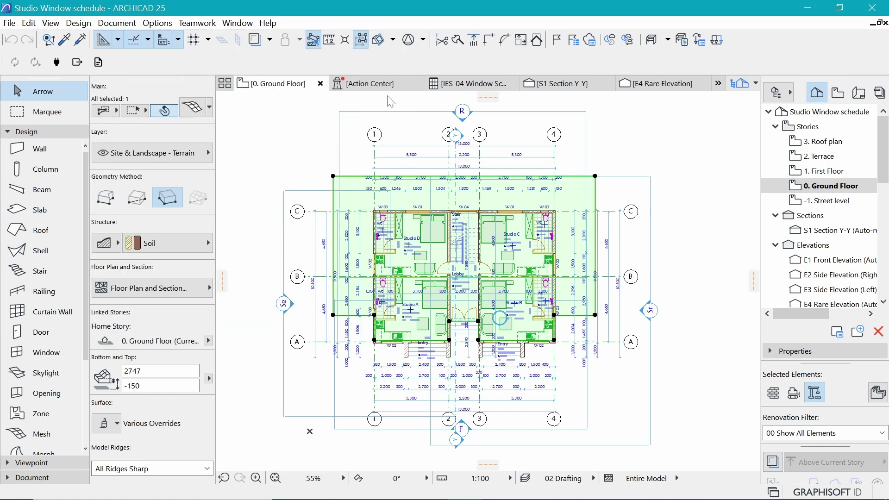
pyautogui.moveTo(618, 55); pyautogui.dragTo(521, 103)
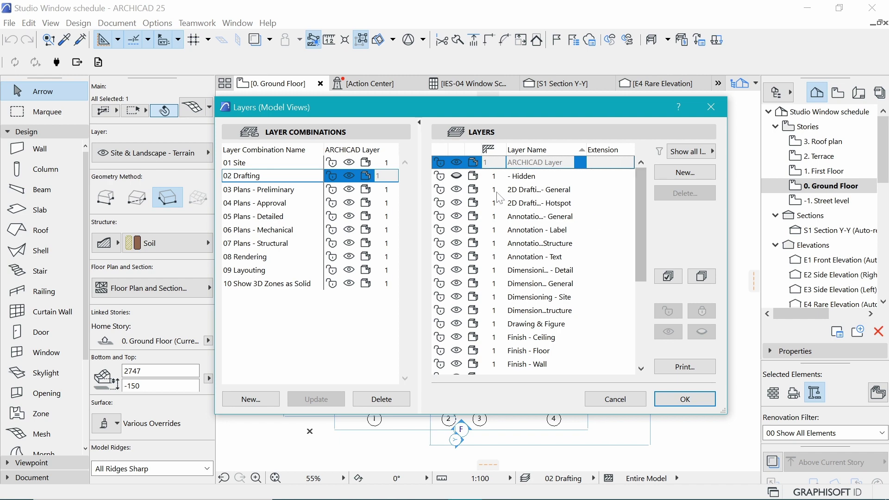
pyautogui.moveTo(642, 212); pyautogui.dragTo(639, 341)
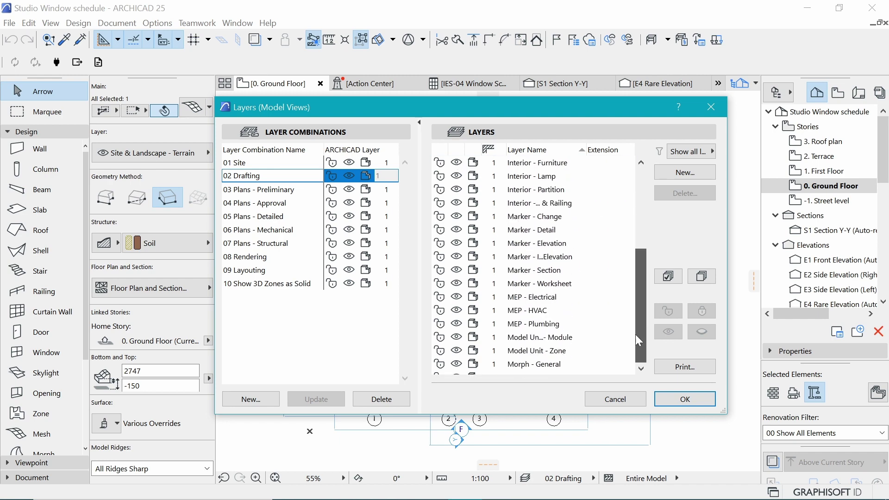
pyautogui.moveTo(520, 110); pyautogui.dragTo(539, 110)
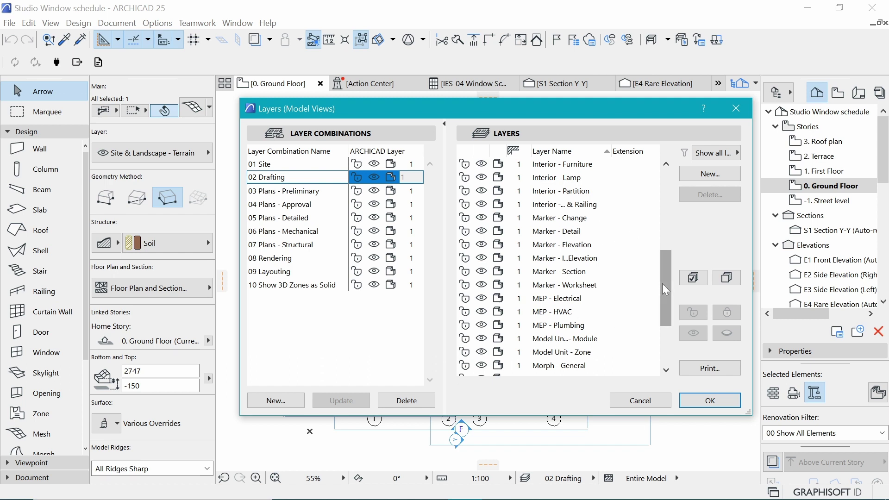
pyautogui.moveTo(663, 280); pyautogui.dragTo(667, 342)
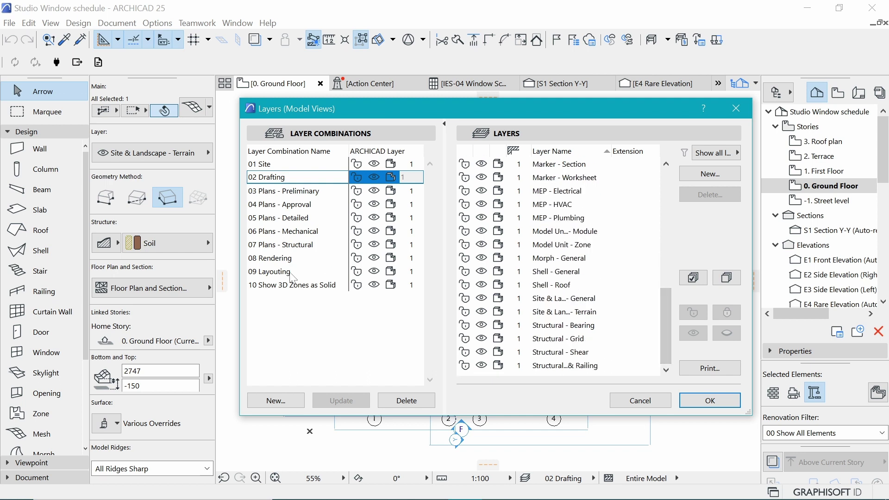
# Examine which layers are shown or hidden in the 08 Rendering combination, and close the layer settings without applying changes.
pyautogui.click(269, 258)
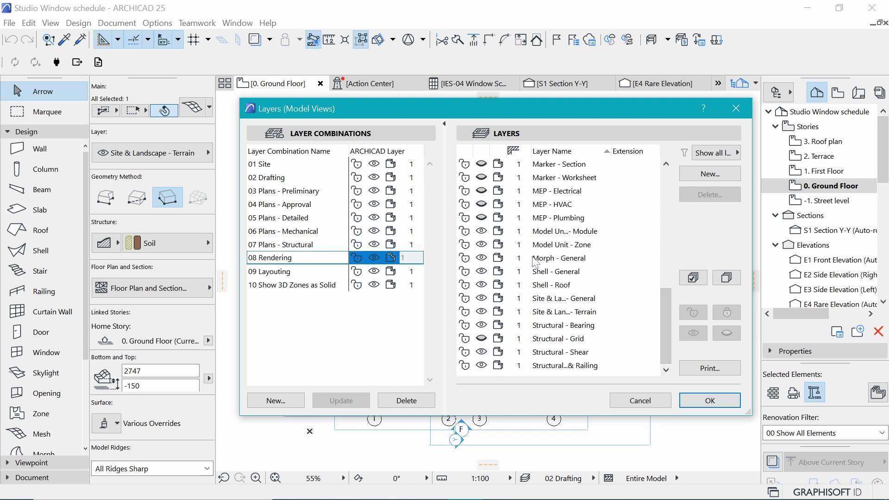
pyautogui.moveTo(676, 319); pyautogui.dragTo(679, 176)
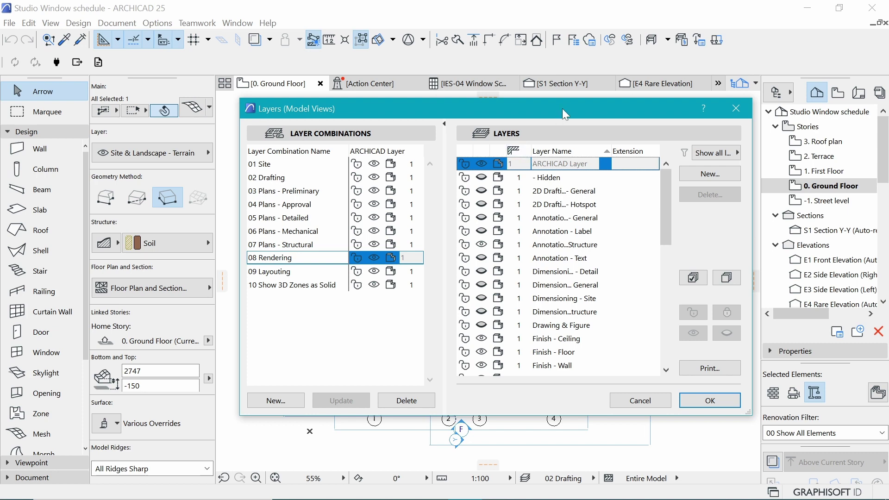
pyautogui.moveTo(563, 109); pyautogui.dragTo(529, 360)
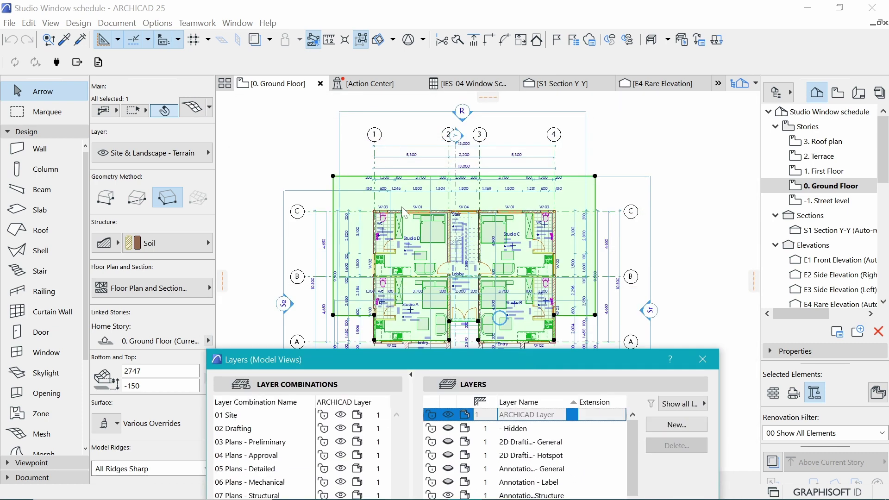
pyautogui.moveTo(539, 369); pyautogui.dragTo(570, 138)
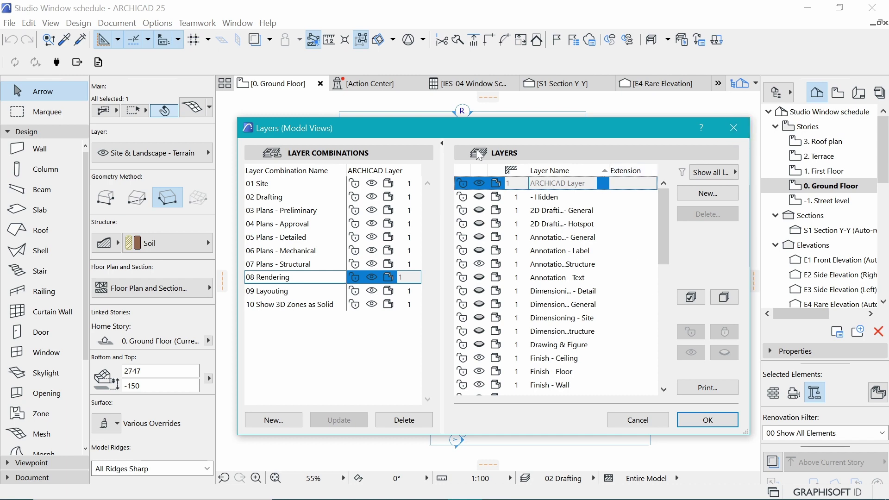
pyautogui.click(734, 140)
# Select the terrain mesh around the building on the ground floor plan and hide its layer.
pyautogui.click(646, 184)
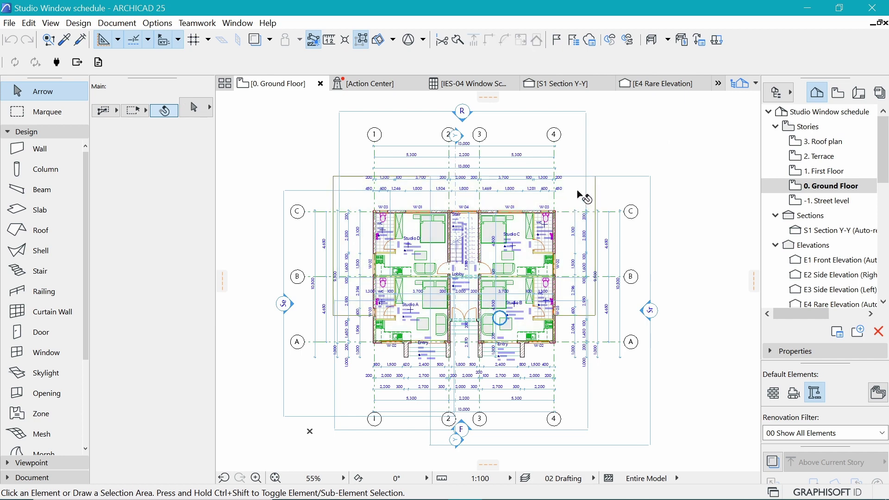
pyautogui.click(578, 193)
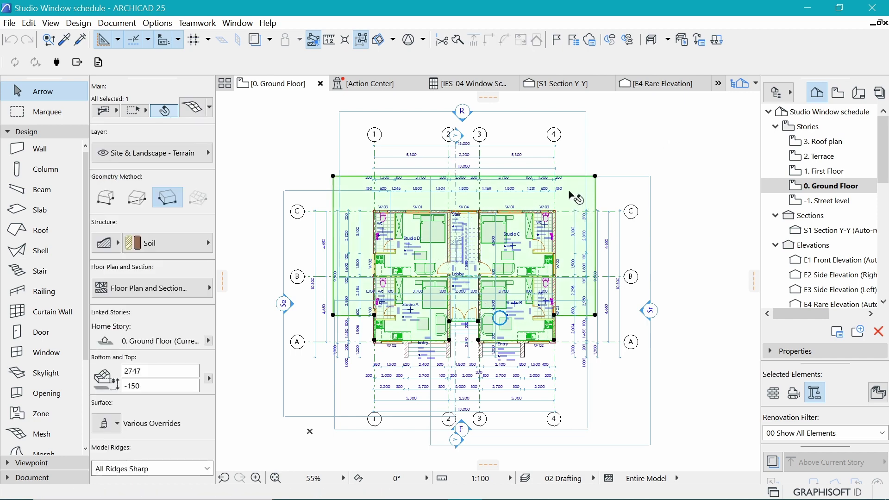
pyautogui.rightClick(624, 143)
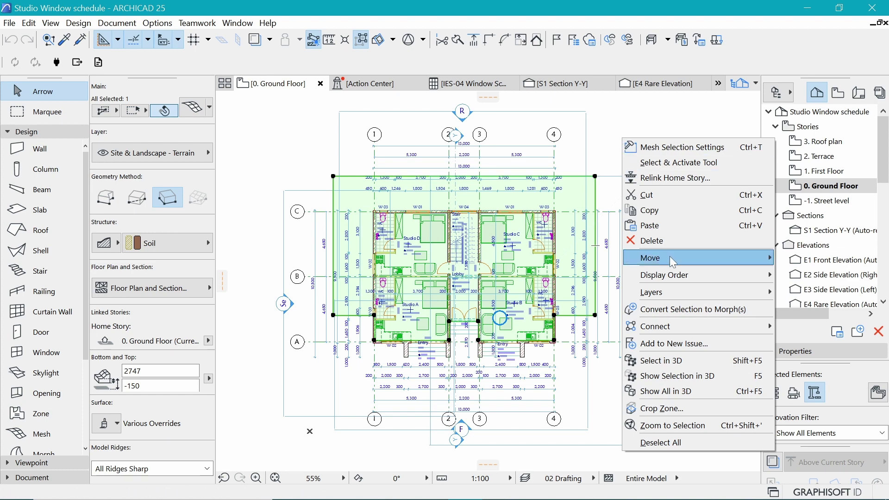
pyautogui.moveTo(710, 290)
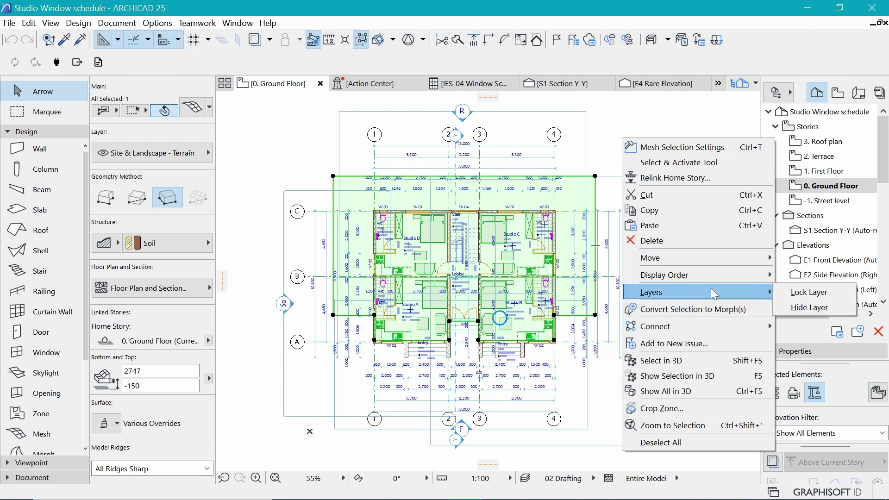
pyautogui.click(800, 316)
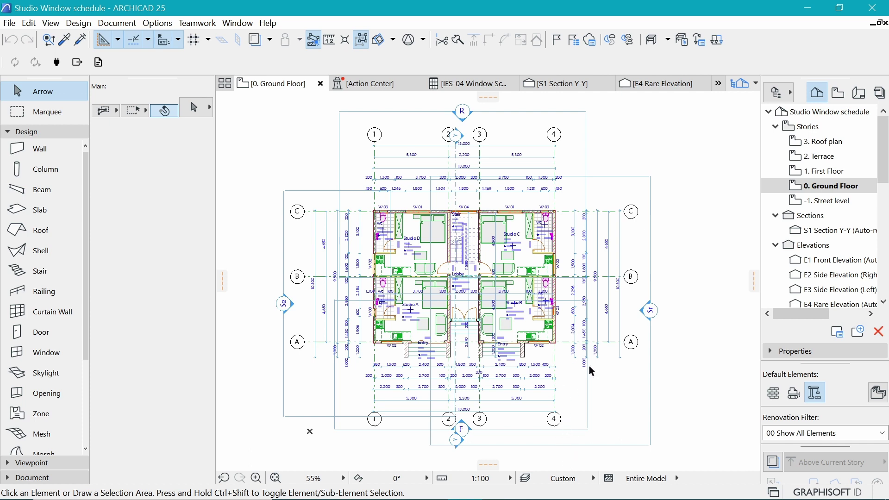
# Save the current layer visibility as a new layer combination named Floor Plan and apply it.
pyautogui.hotkey('ctrl', 'l')
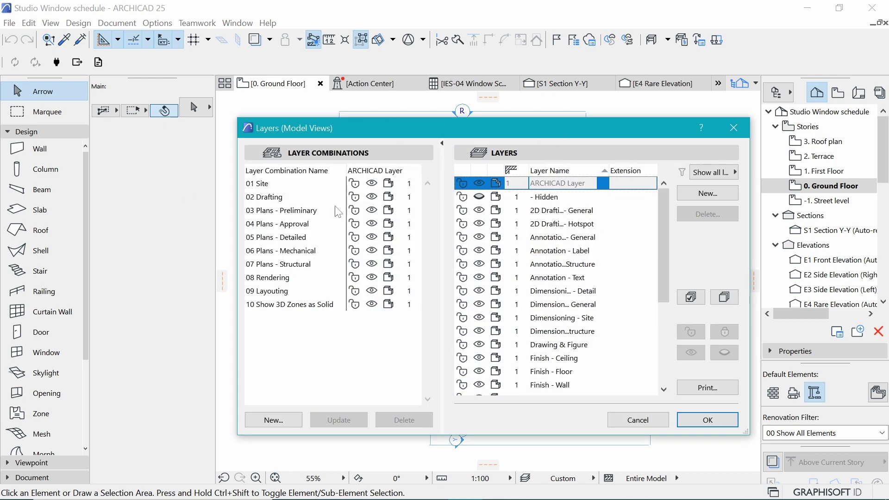
pyautogui.moveTo(482, 134); pyautogui.dragTo(458, 129)
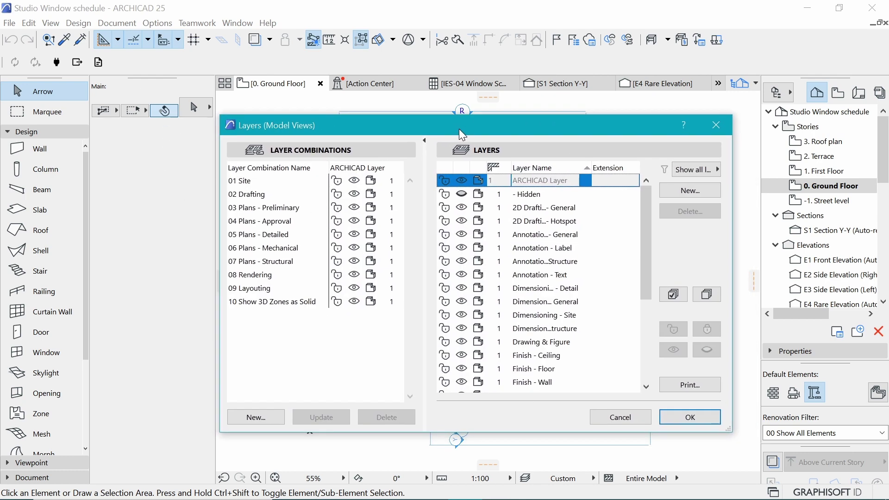
pyautogui.click(256, 417)
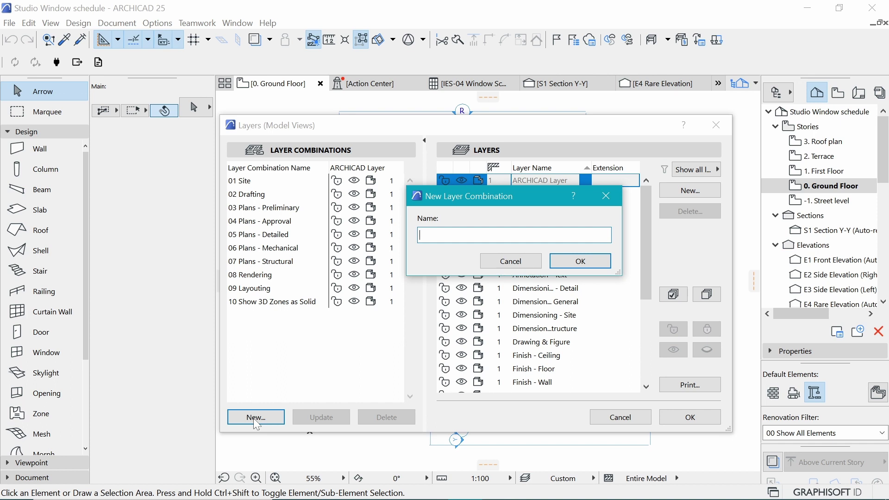
pyautogui.write('Floor Plan')
pyautogui.click(581, 261)
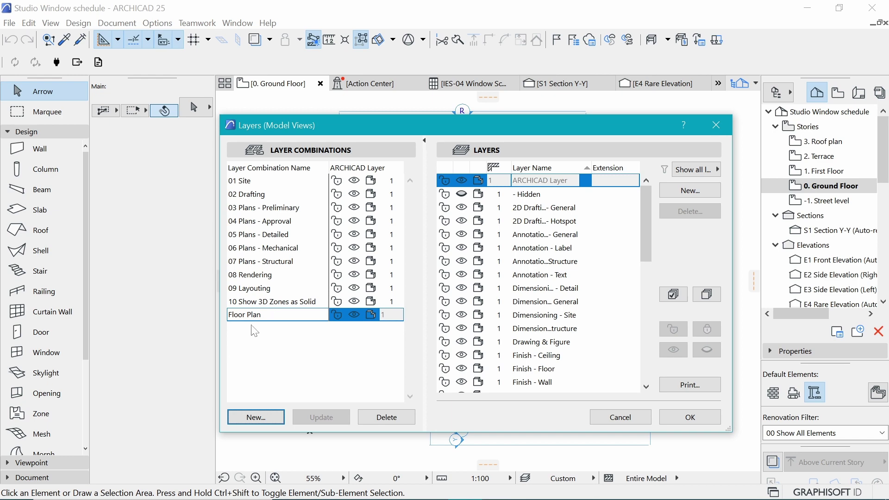
pyautogui.click(690, 417)
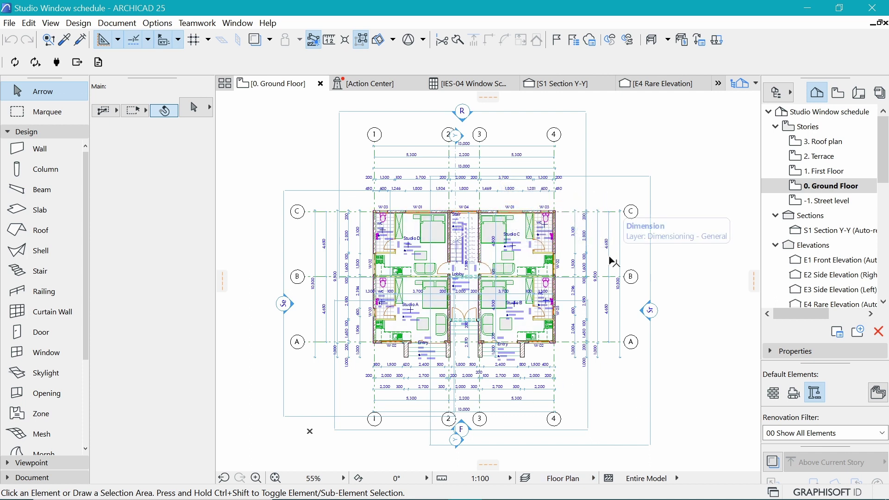
# View the ground floor plan with the 01 Site and 02 Drafting layer combinations, and select the terrain mesh under 02 Drafting.
pyautogui.click(588, 480)
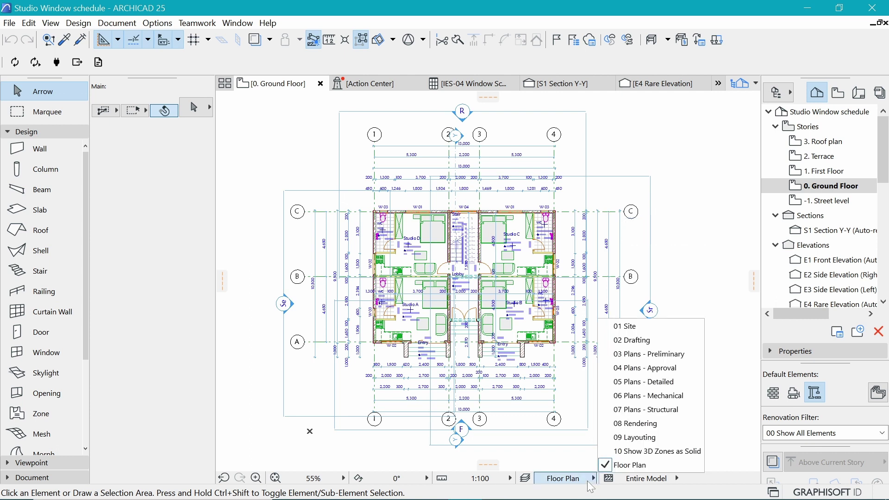
pyautogui.click(638, 327)
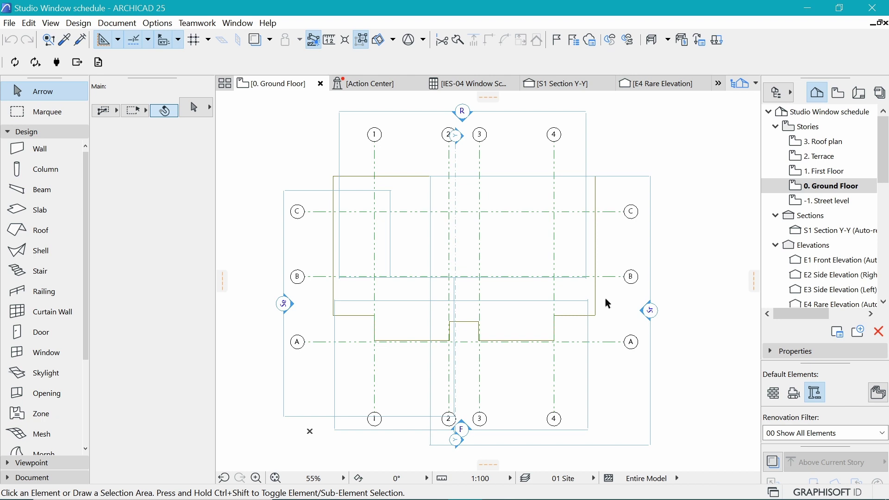
pyautogui.click(573, 480)
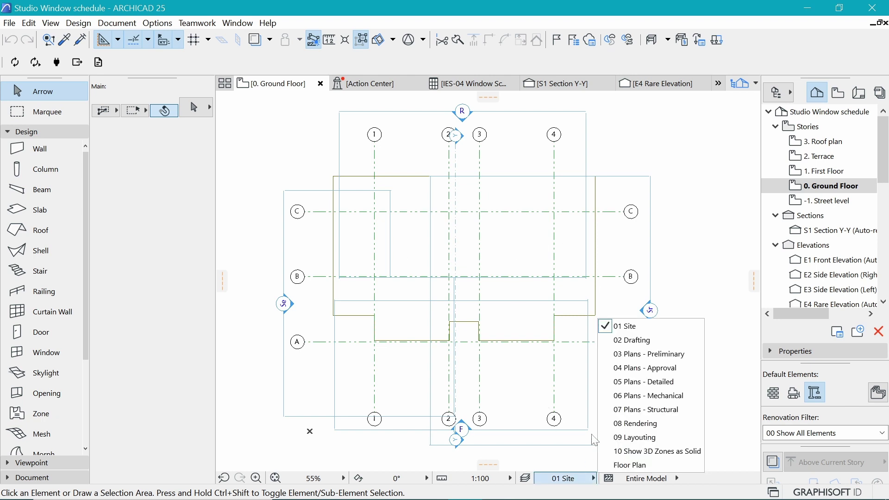
pyautogui.click(620, 340)
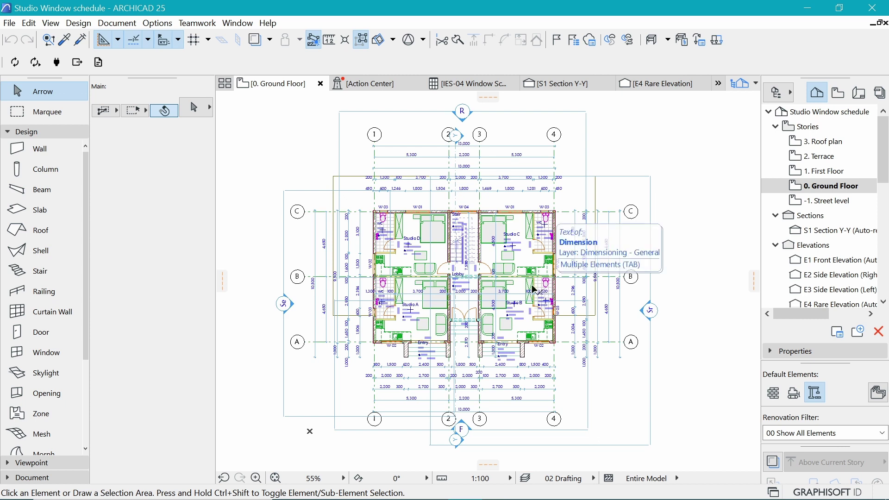
pyautogui.click(335, 176)
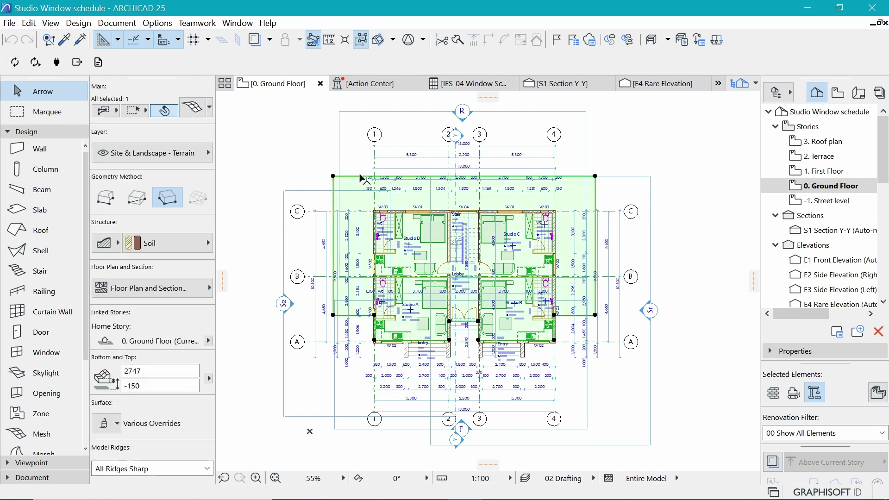
# Switch back to the Floor Plan layer combination and inspect the plan without the terrain mesh.
pyautogui.click(569, 482)
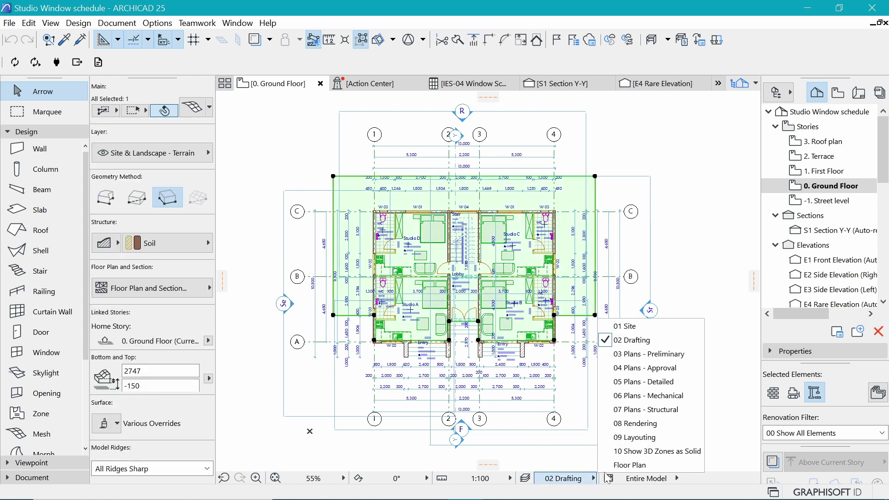
pyautogui.click(641, 471)
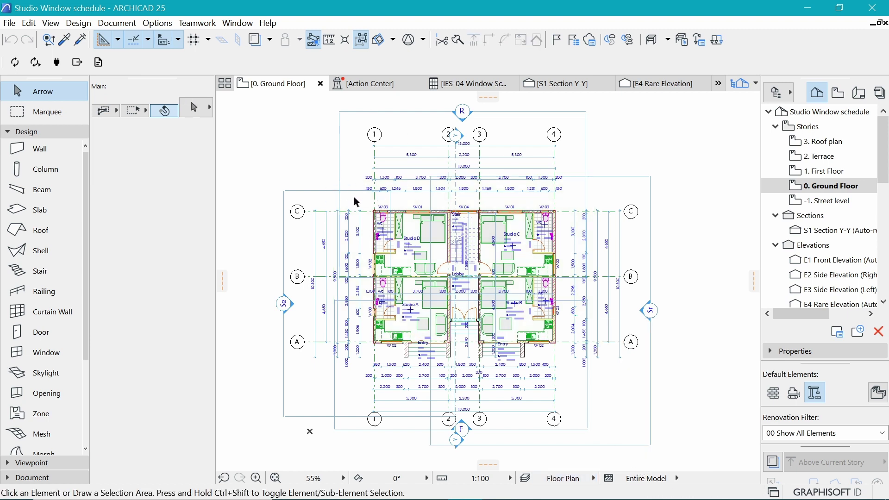
pyautogui.click(505, 335)
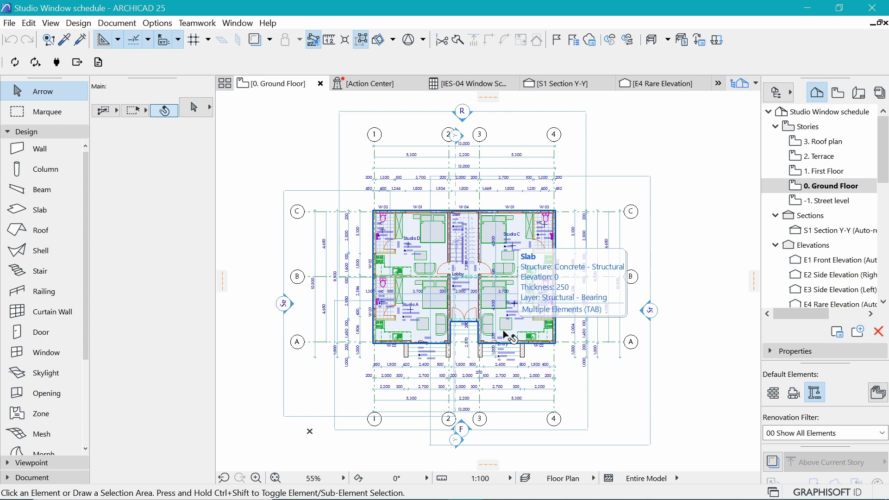
pyautogui.press('Escape')
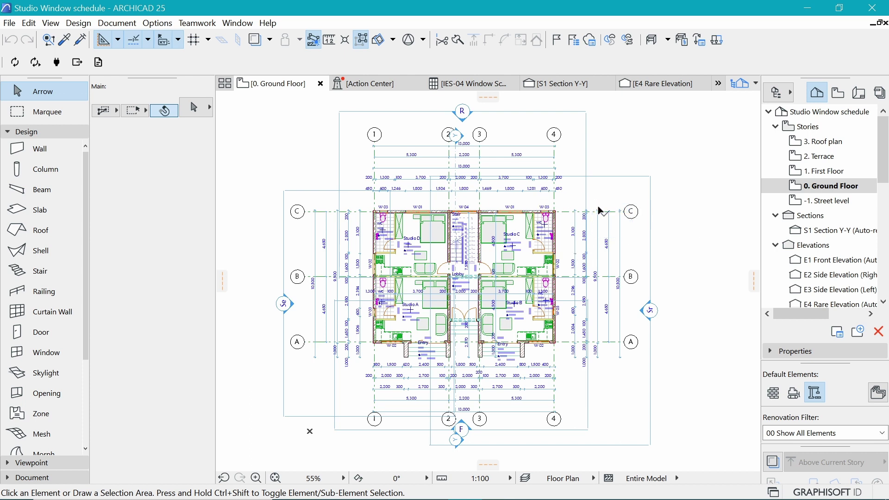
# View the plan with the 09 Layouting and 08 Rendering layer combinations, checking the terrain mesh and the rooms under 08 Rendering.
pyautogui.click(565, 484)
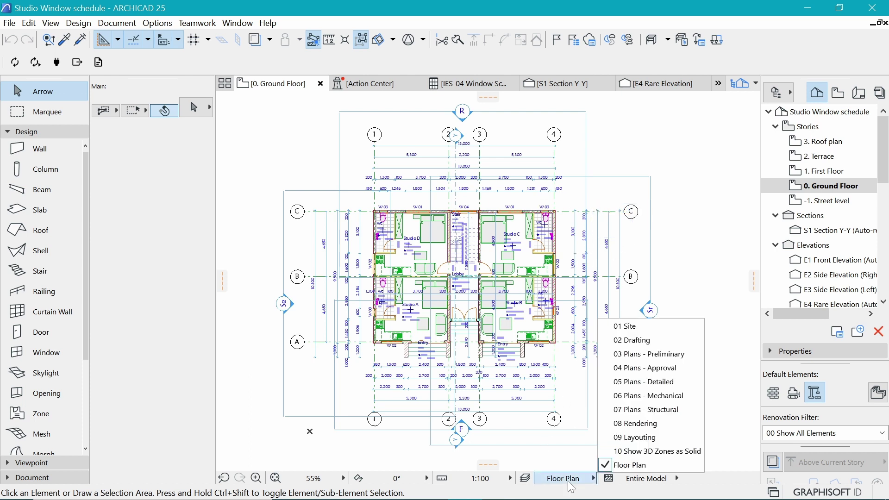
pyautogui.click(635, 444)
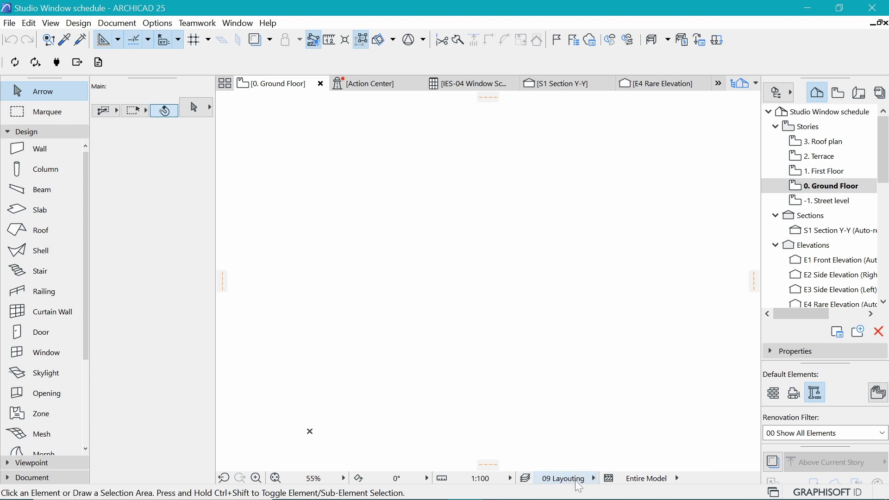
pyautogui.click(578, 484)
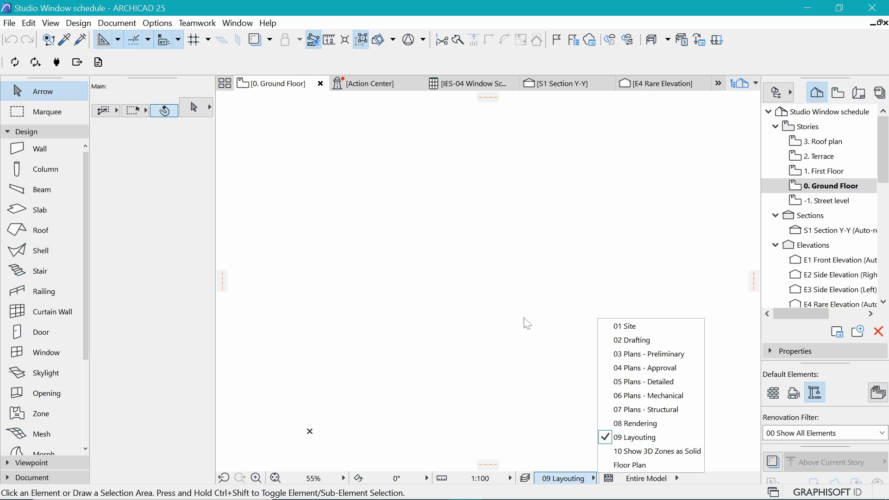
pyautogui.click(634, 423)
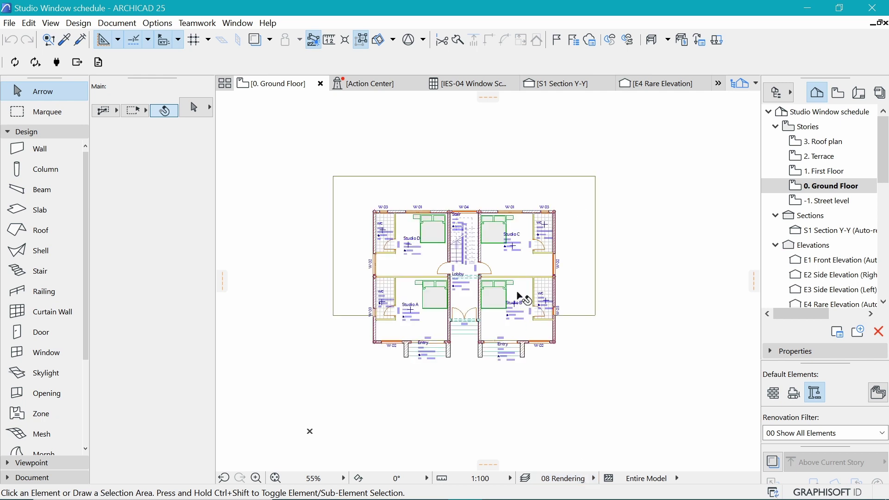
pyautogui.click(579, 478)
pyautogui.click(579, 478)
pyautogui.click(475, 183)
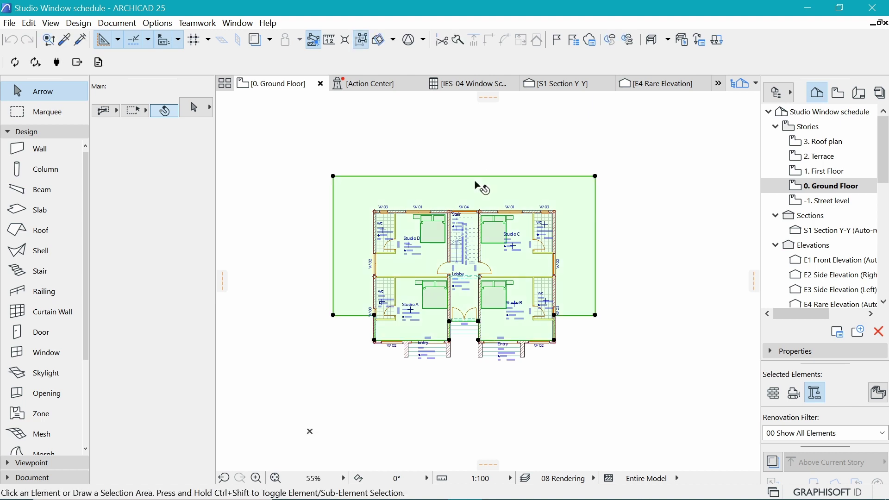
pyautogui.click(465, 158)
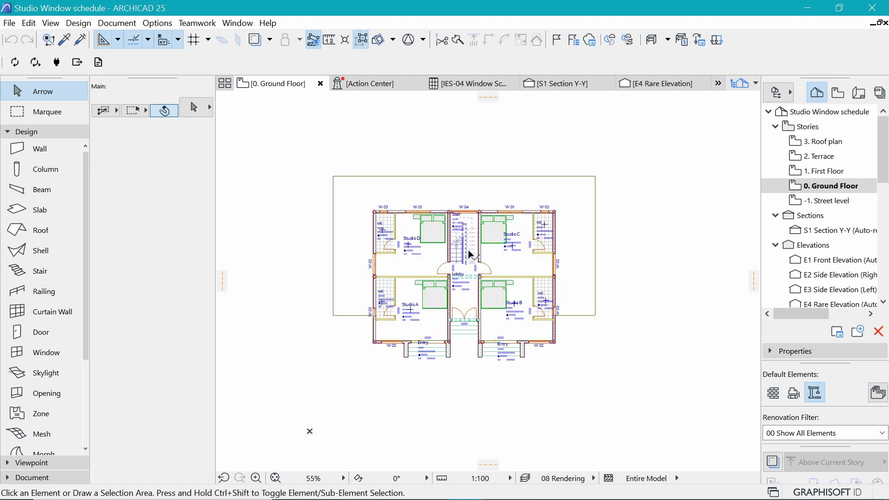
pyautogui.scroll(3, 468, 272)
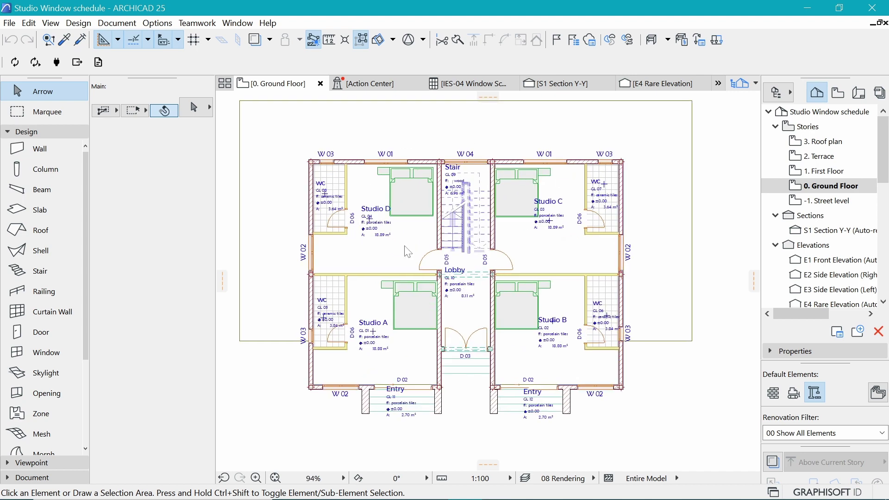
pyautogui.scroll(-2, 468, 266)
# Compare the plan under the 06 Plans - Mechanical, 02 Drafting and 01 Site layer combinations.
pyautogui.click(583, 479)
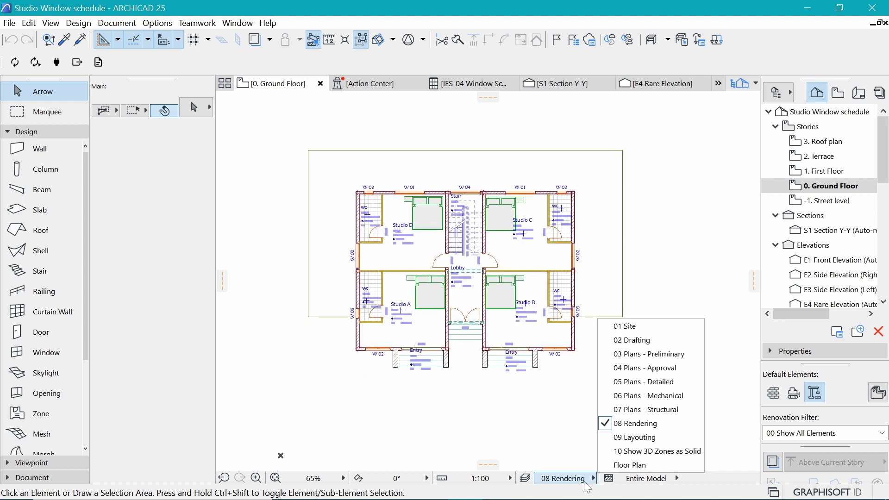
pyautogui.click(620, 395)
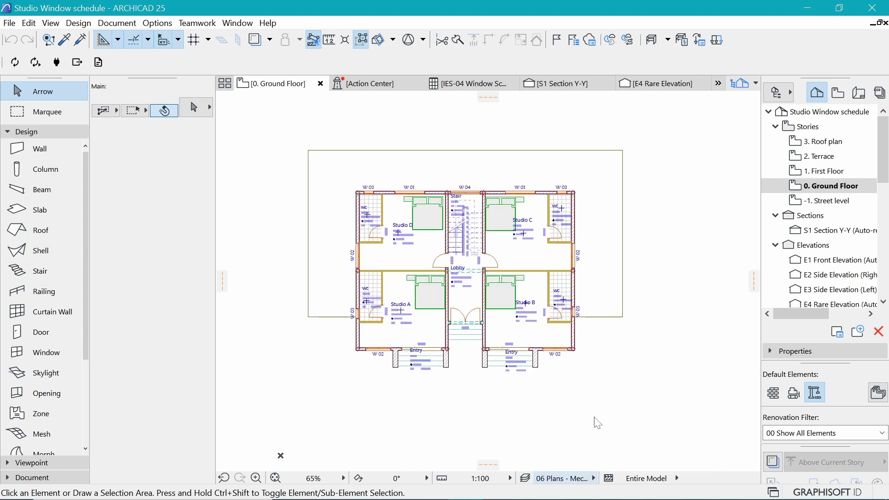
pyautogui.click(554, 482)
pyautogui.click(635, 343)
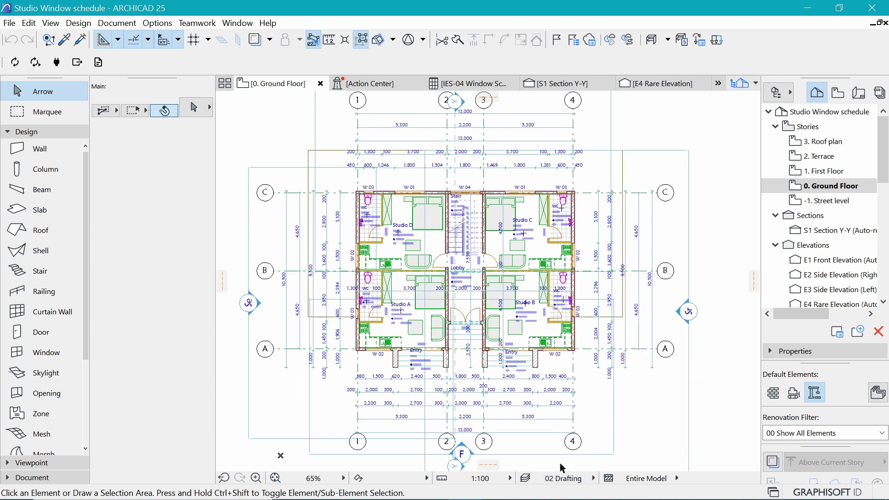
pyautogui.click(563, 479)
pyautogui.click(616, 324)
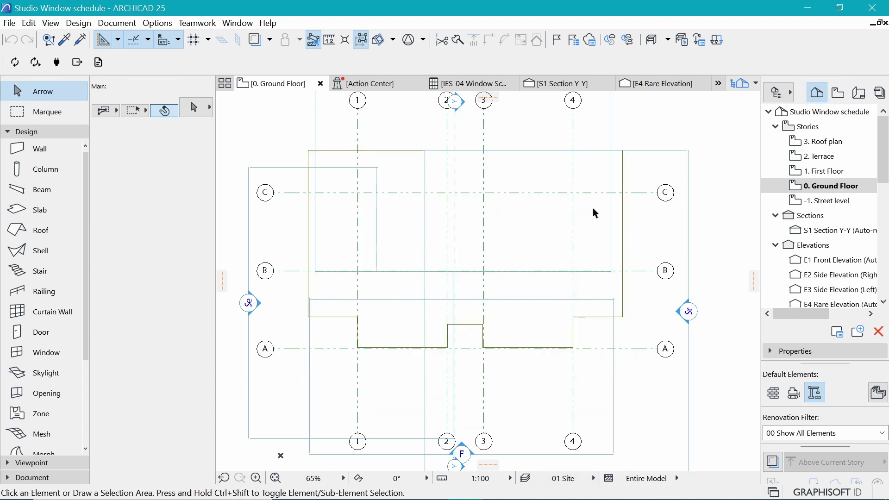
# Apply the Floor Plan layer combination to the ground floor plan again.
pyautogui.click(563, 478)
pyautogui.click(629, 464)
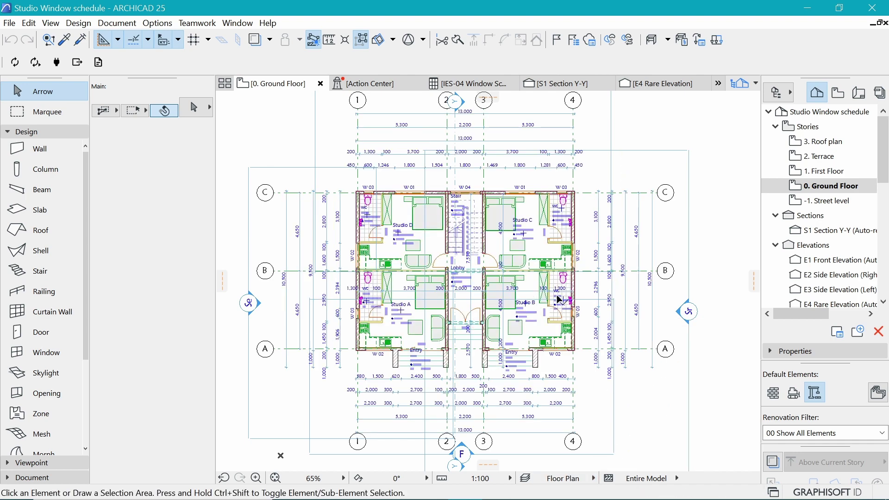
pyautogui.scroll(-2, 537, 306)
pyautogui.scroll(1, 576, 344)
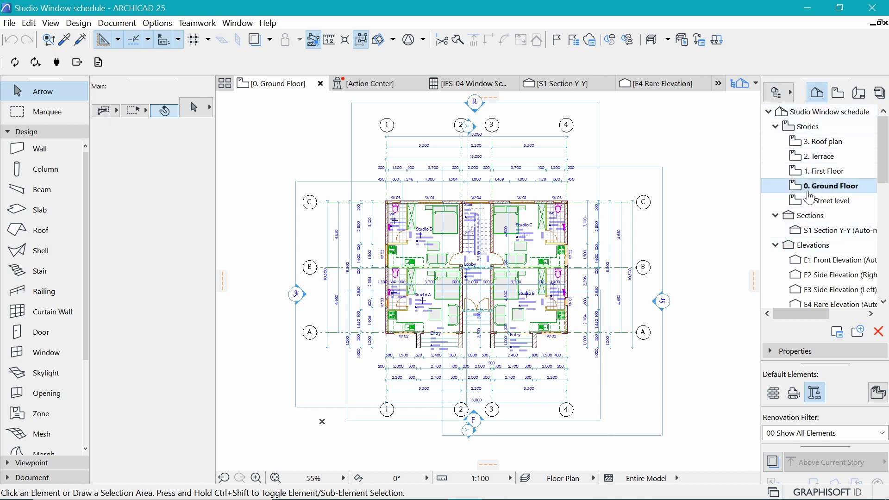
# Save the ground floor plan as a view using the Floor Plan layer combination at 1:100 scale.
pyautogui.click(838, 95)
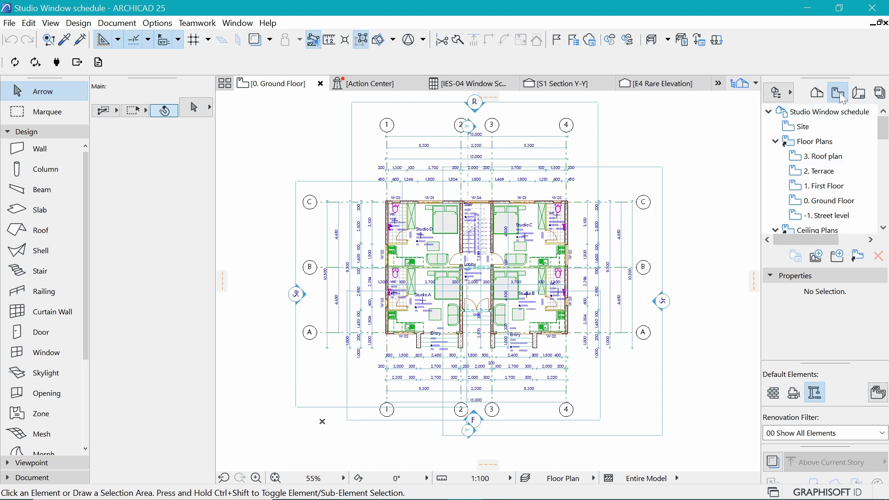
pyautogui.scroll(-8, 824, 185)
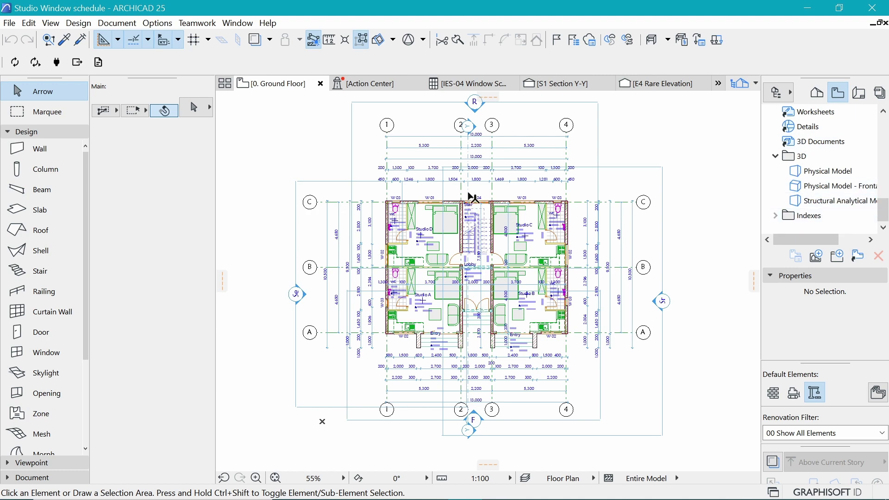
pyautogui.rightClick(284, 90)
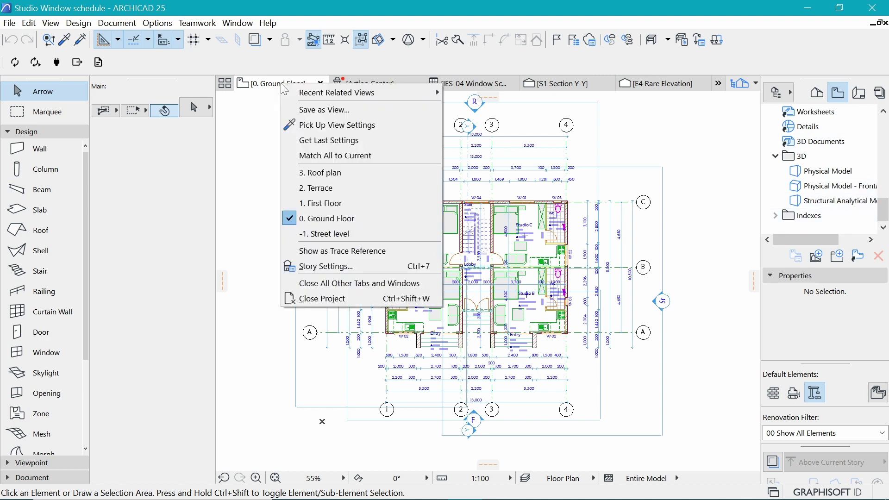
pyautogui.click(309, 112)
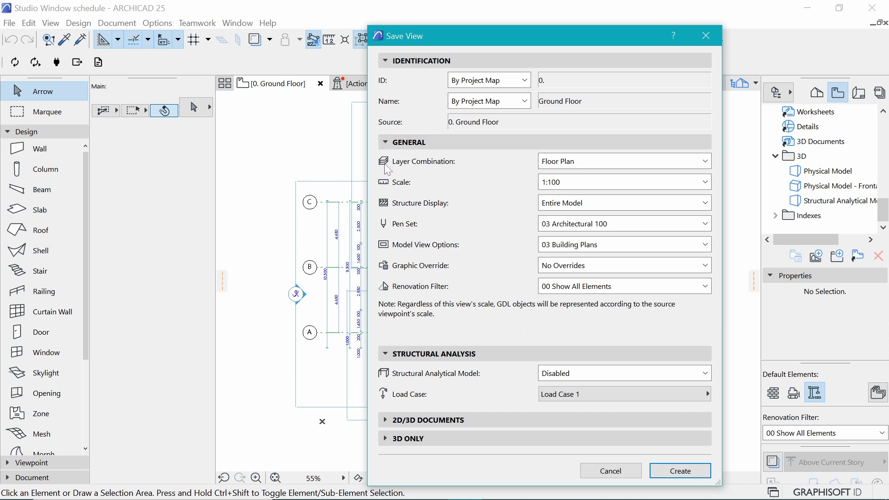
pyautogui.click(706, 161)
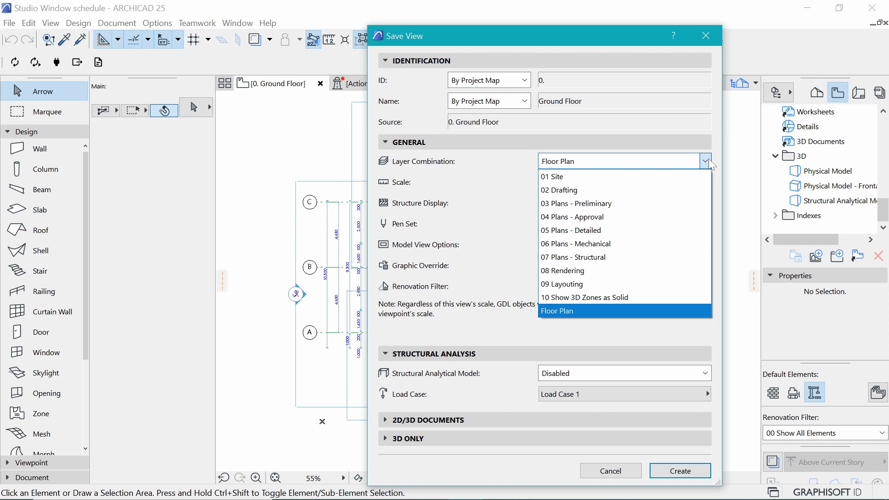
pyautogui.click(601, 311)
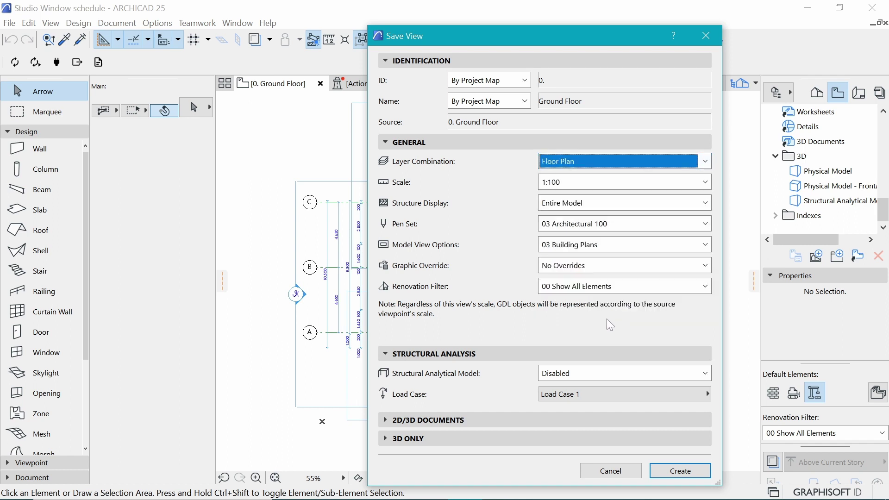
pyautogui.click(669, 471)
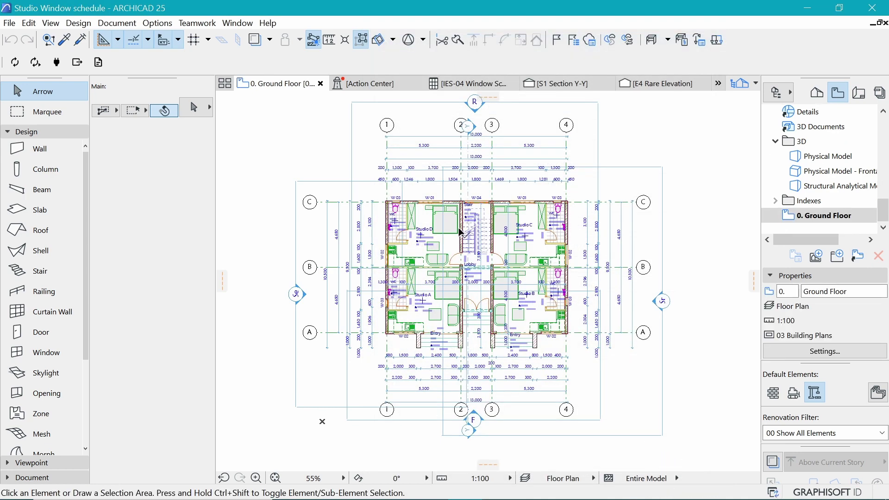
pyautogui.click(824, 226)
# Check the ground floor view under the 05 Plans - Detailed and 08 Rendering layer combinations.
pyautogui.click(587, 478)
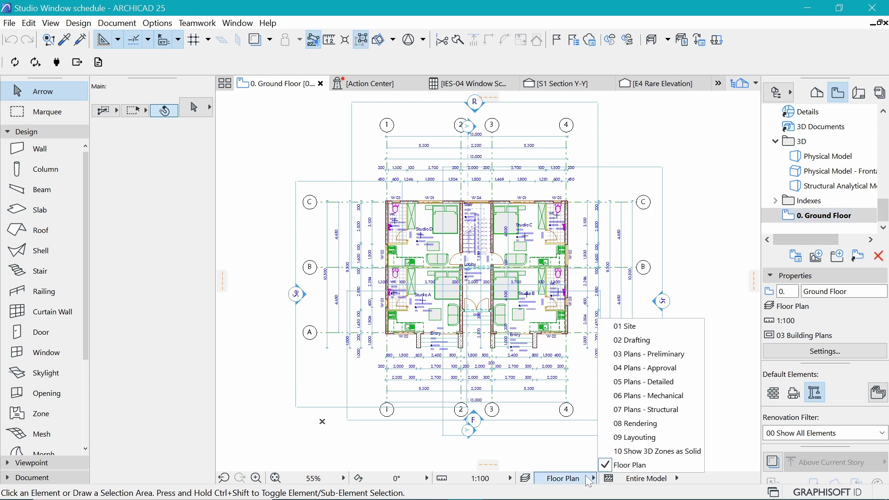
pyautogui.click(659, 382)
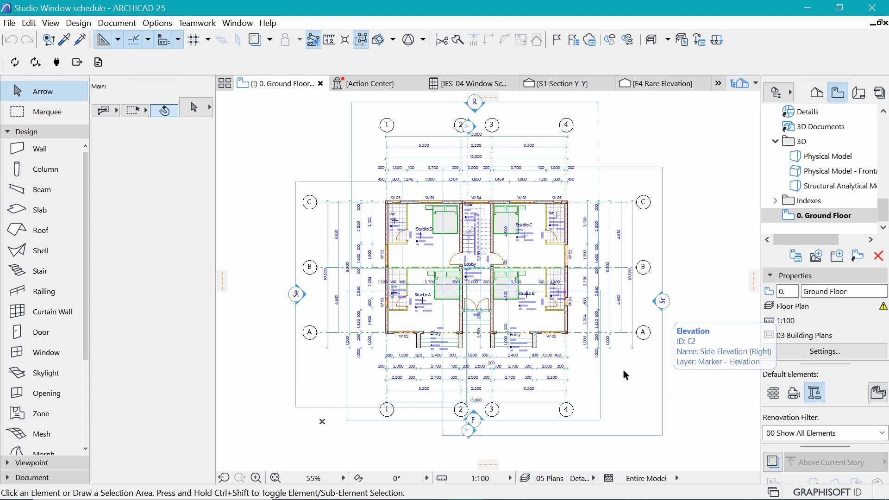
pyautogui.click(566, 481)
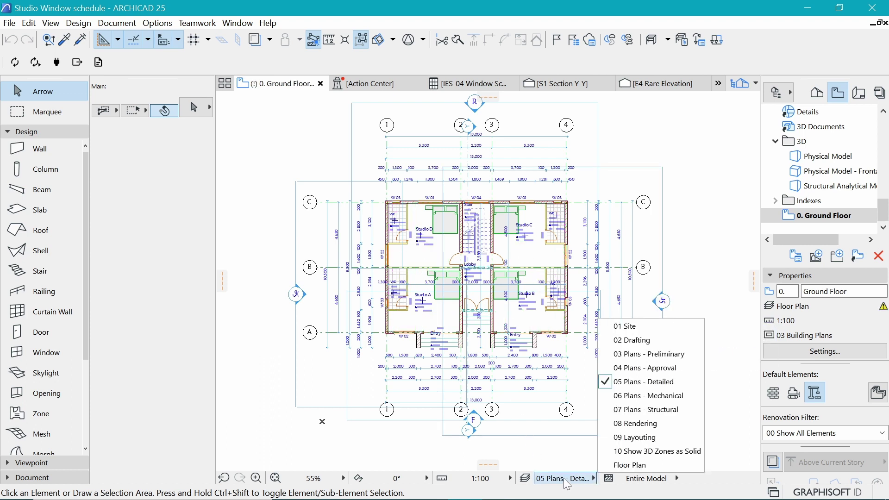
pyautogui.click(626, 423)
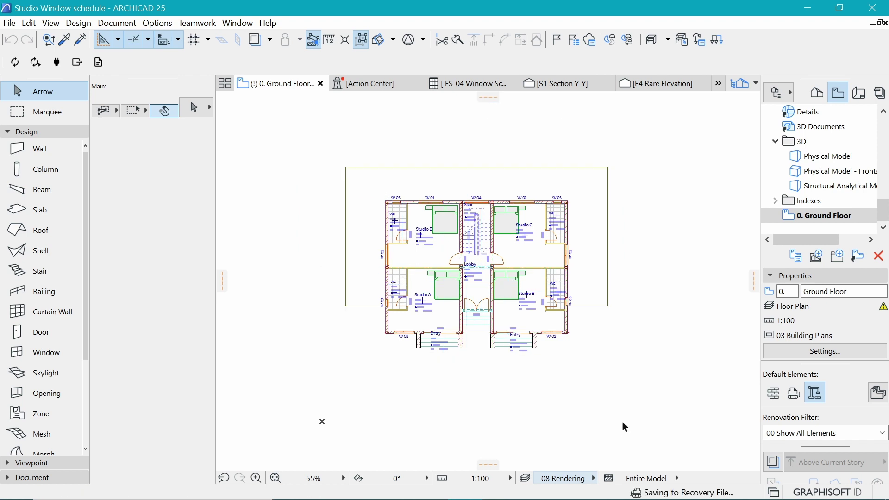
pyautogui.scroll(2, 305, 174)
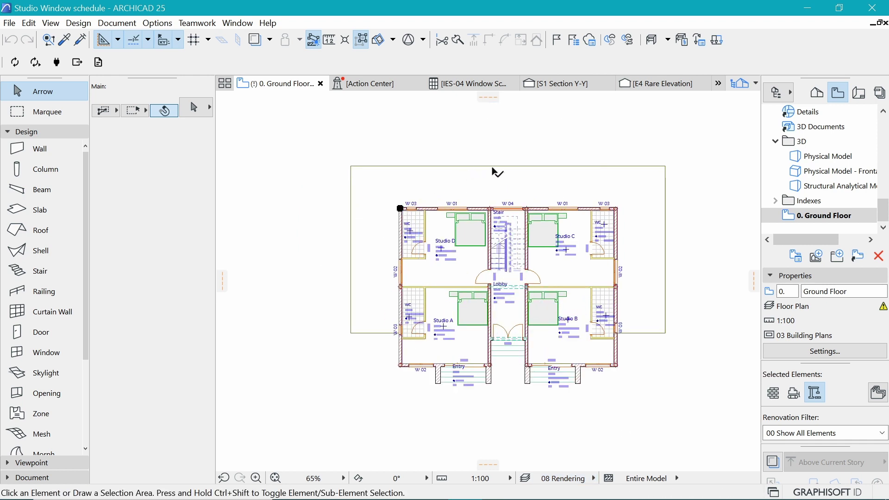
pyautogui.click(527, 165)
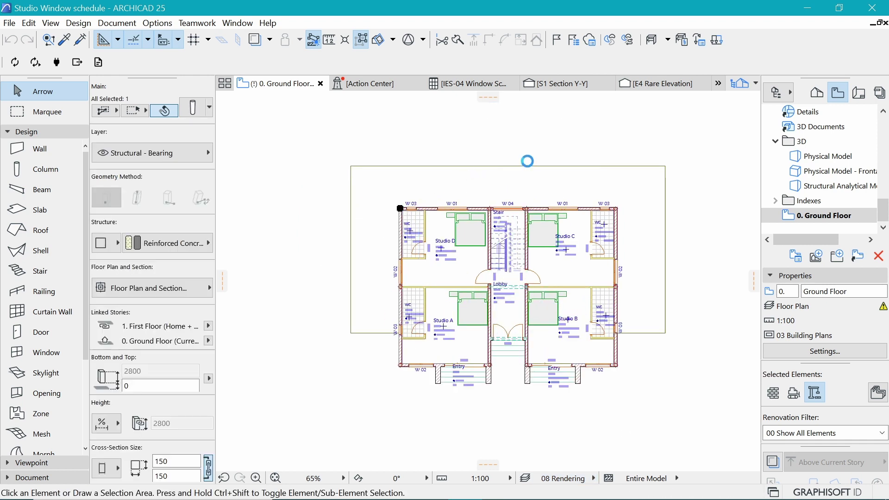
pyautogui.click(517, 120)
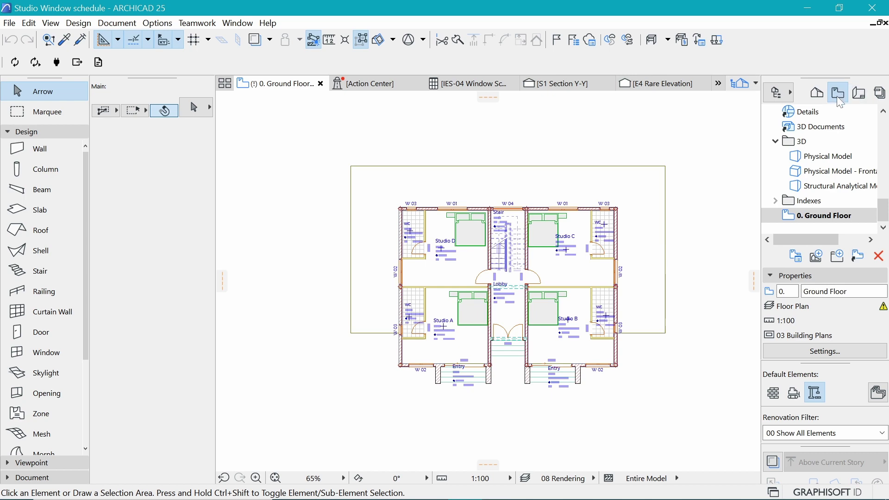
# Reopen the saved Ground Floor view to restore its stored Floor Plan layer combination.
pyautogui.click(815, 216)
pyautogui.doubleClick(809, 225)
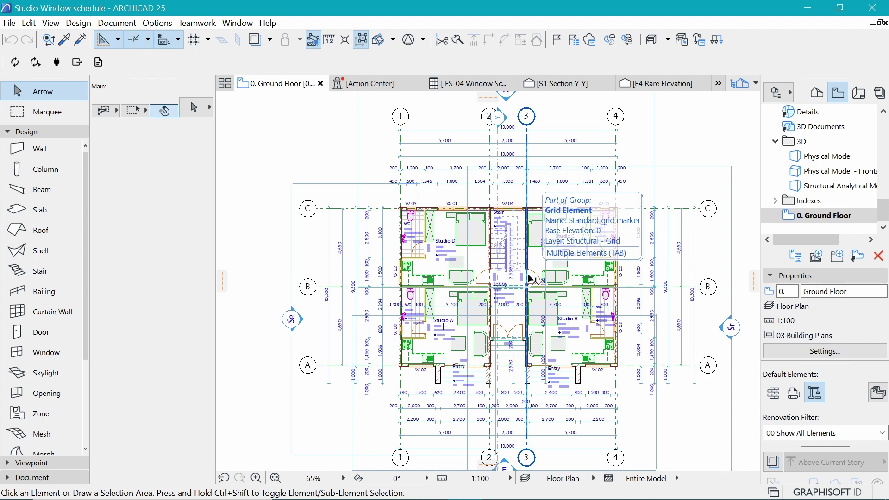
pyautogui.scroll(-2, 530, 280)
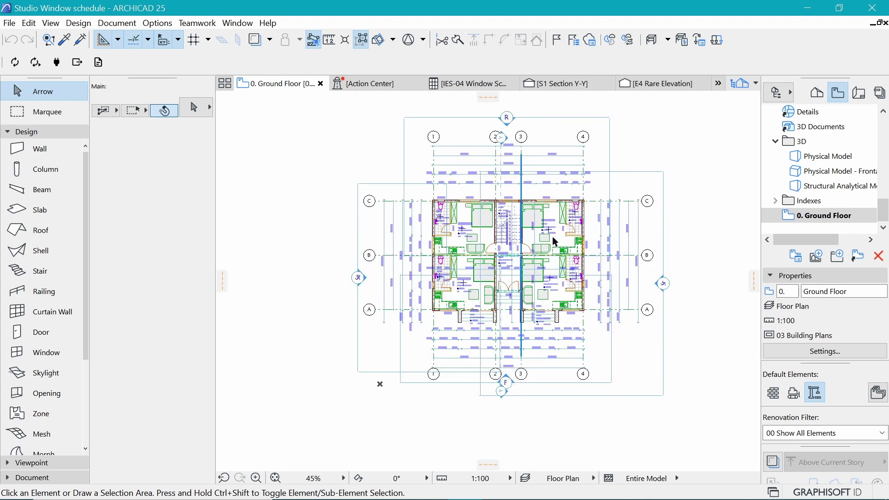
pyautogui.scroll(1, 525, 230)
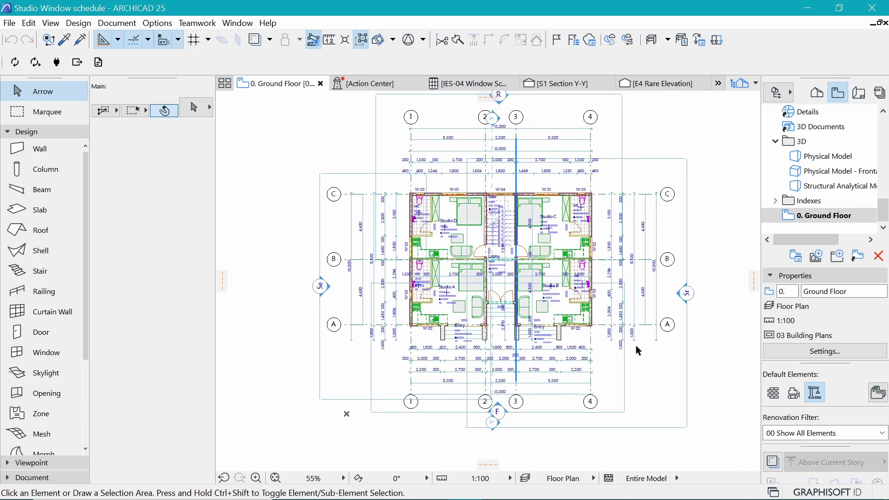
# Open the 1. First Floor story with the Floor Plan layer combination and inspect its rooms and dimensions.
pyautogui.click(817, 92)
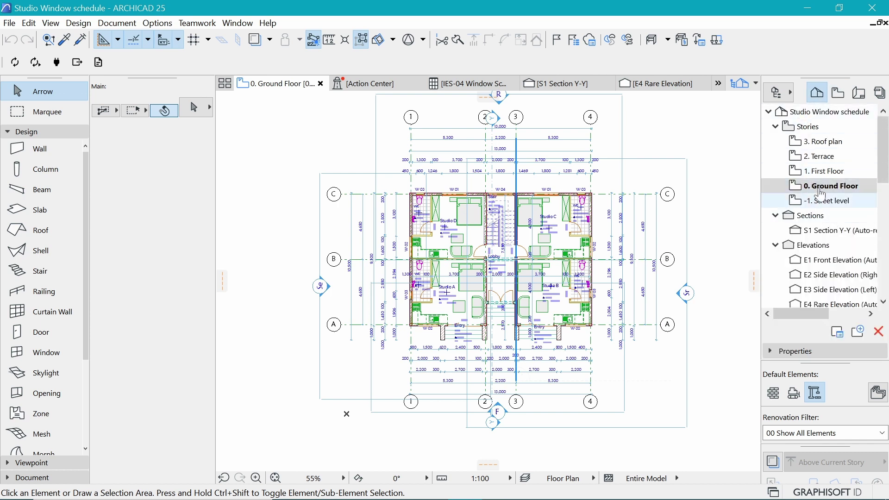
pyautogui.doubleClick(827, 172)
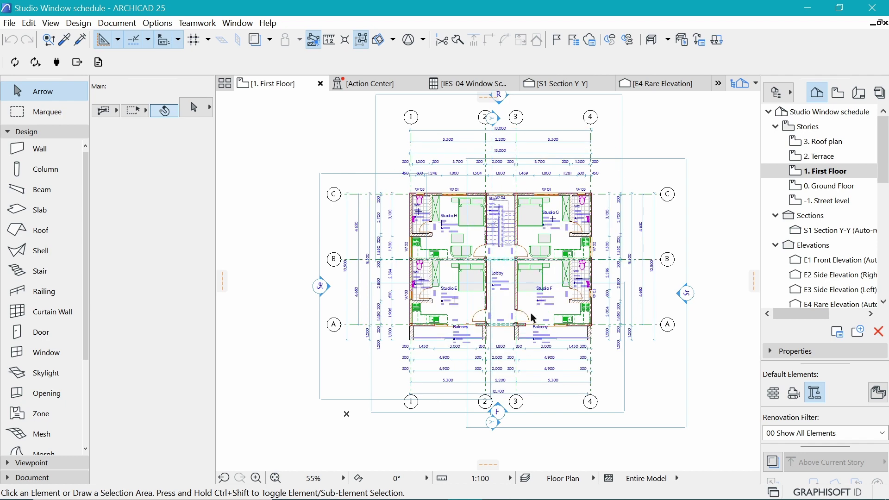
pyautogui.click(563, 478)
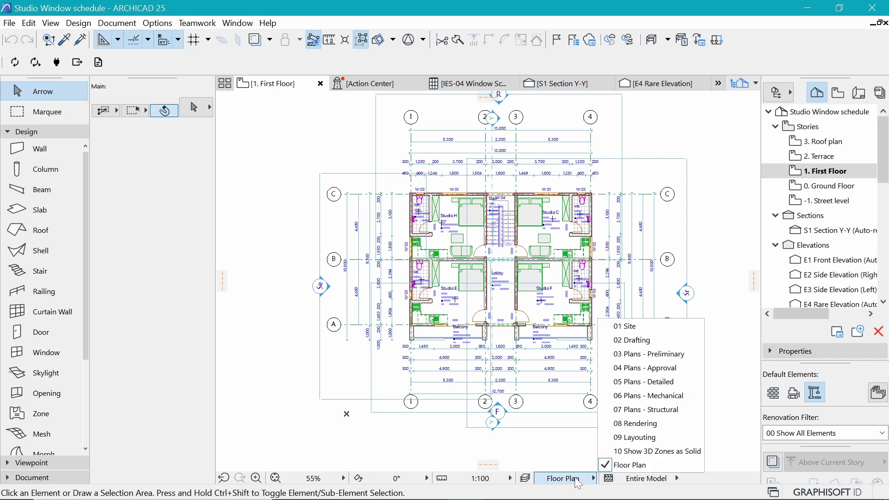
pyautogui.click(604, 463)
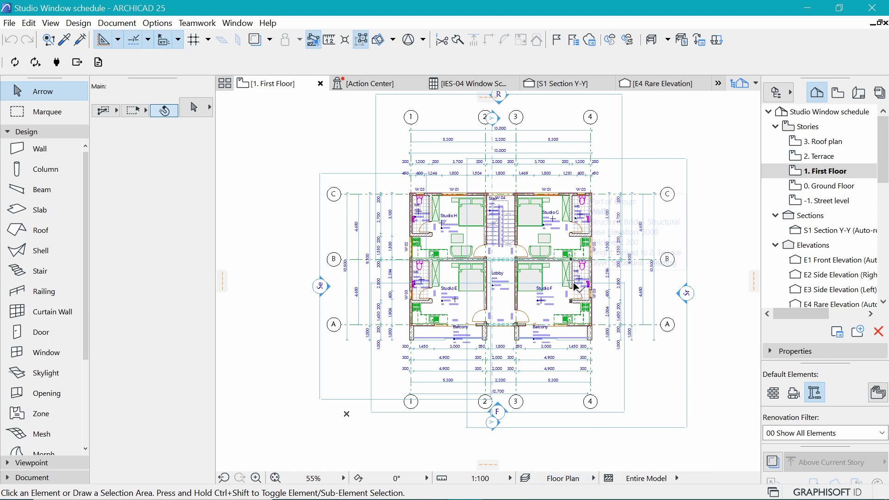
pyautogui.scroll(1, 588, 198)
pyautogui.scroll(2, 605, 184)
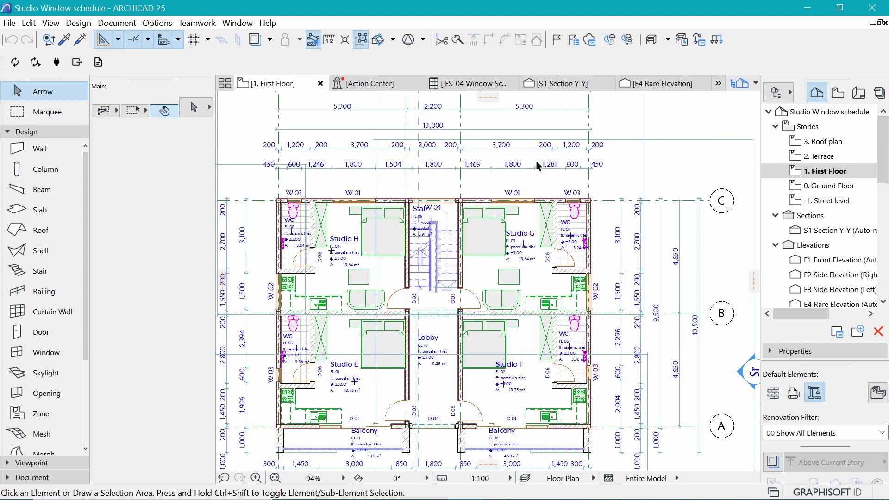
pyautogui.scroll(-4, 514, 214)
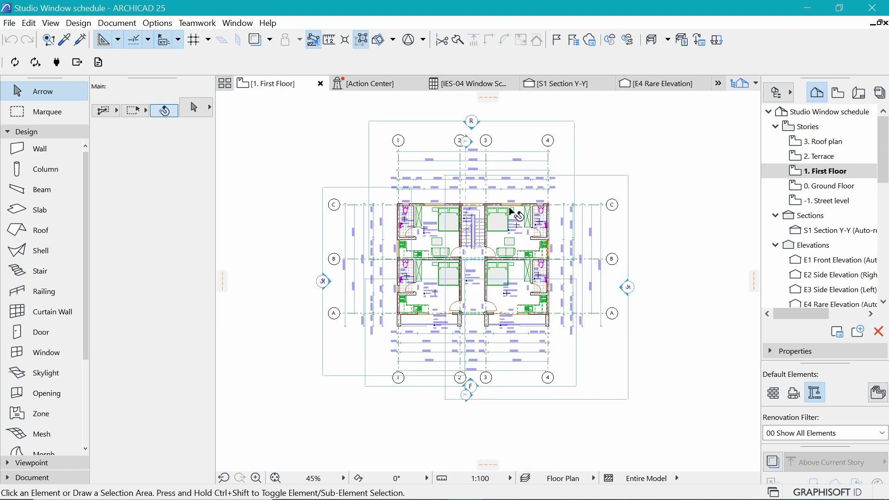
pyautogui.scroll(2, 465, 271)
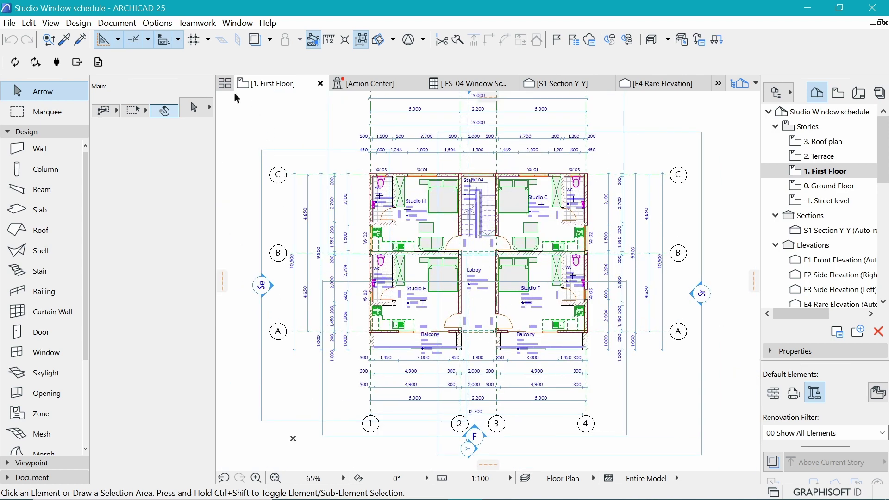
# Save the first floor plan as a view with the Floor Plan layer combination.
pyautogui.rightClick(286, 93)
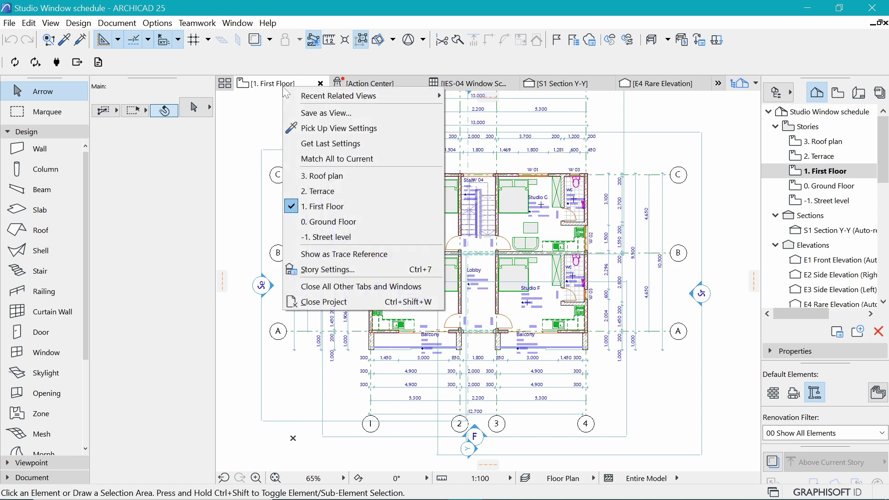
pyautogui.click(347, 113)
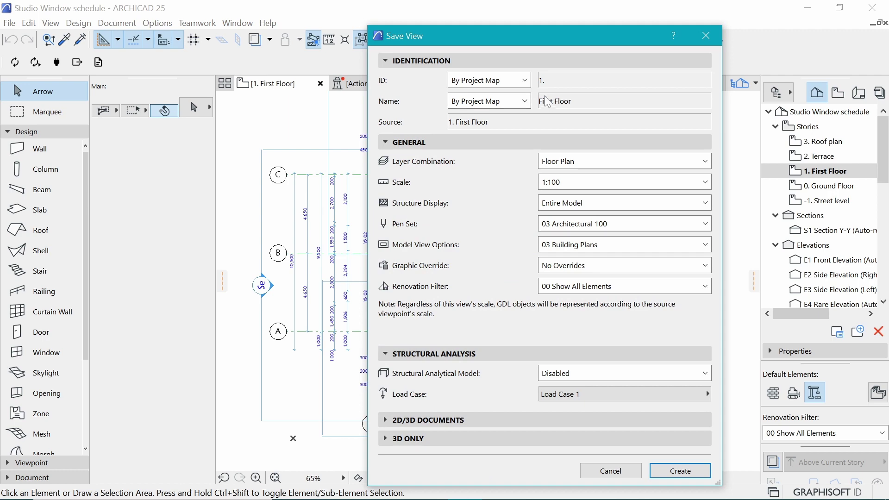
pyautogui.click(678, 471)
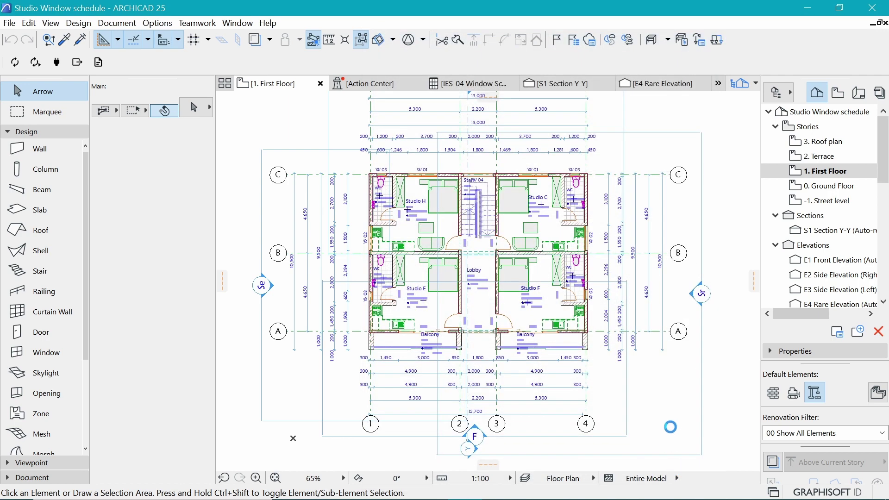
# Open the saved Ground Floor and First Floor views from the View Map in turn to compare them.
pyautogui.click(837, 93)
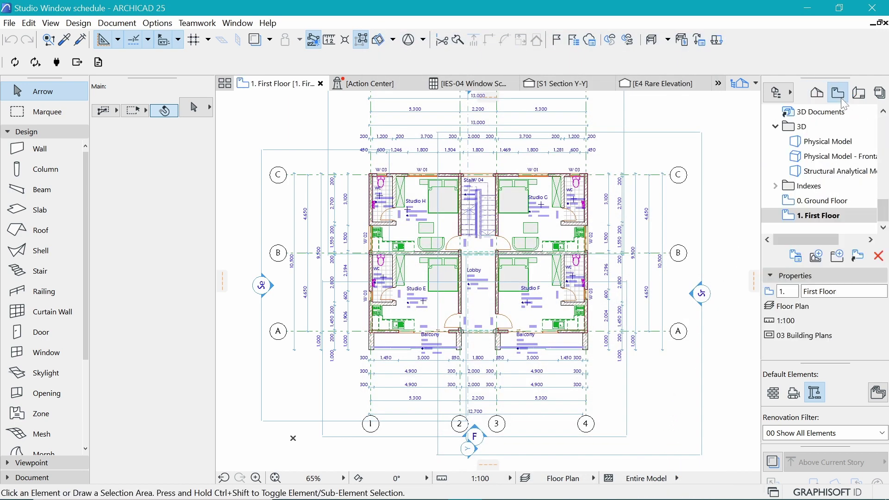
pyautogui.click(811, 202)
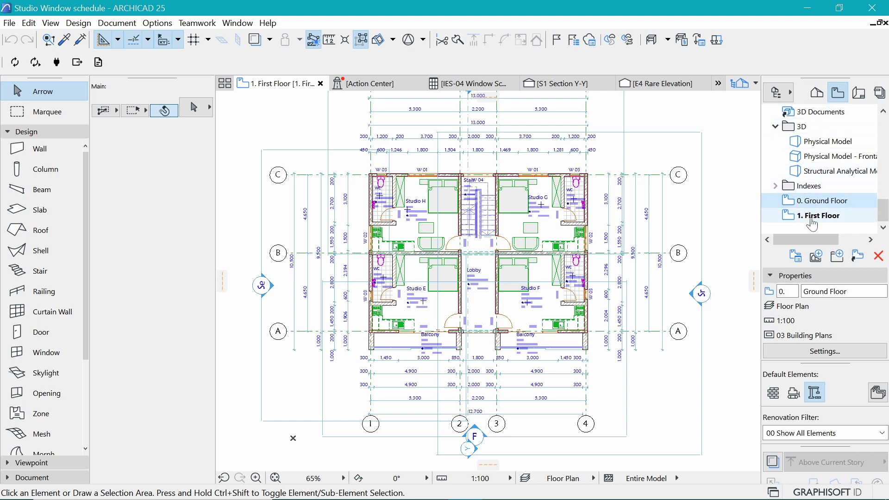
pyautogui.doubleClick(813, 202)
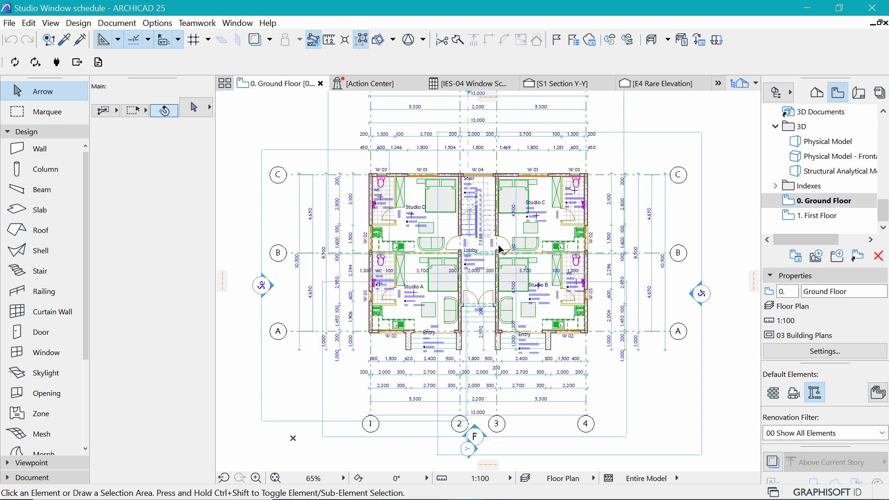
pyautogui.doubleClick(817, 215)
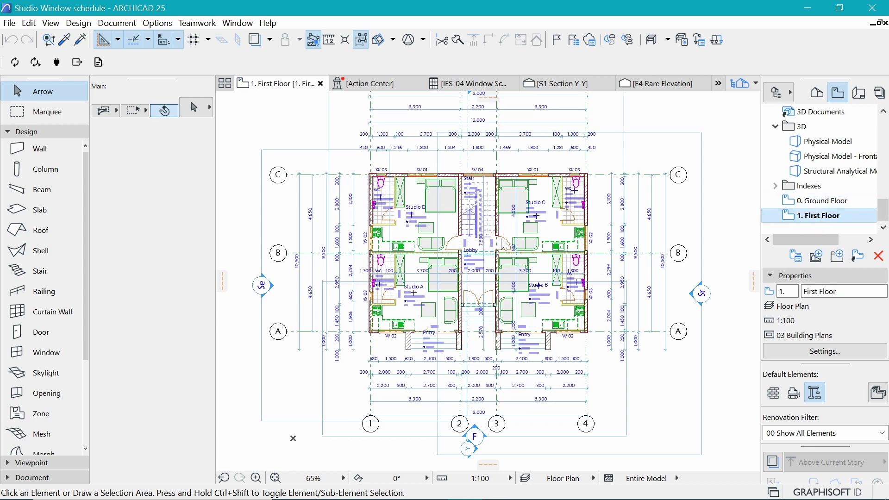
# Open the 2. Terrace story from the Project Map and inspect its plan.
pyautogui.click(815, 94)
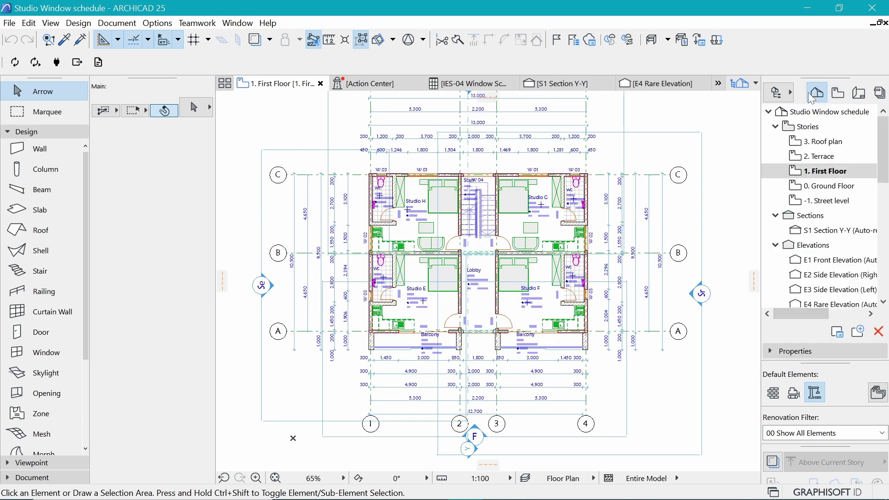
pyautogui.doubleClick(817, 156)
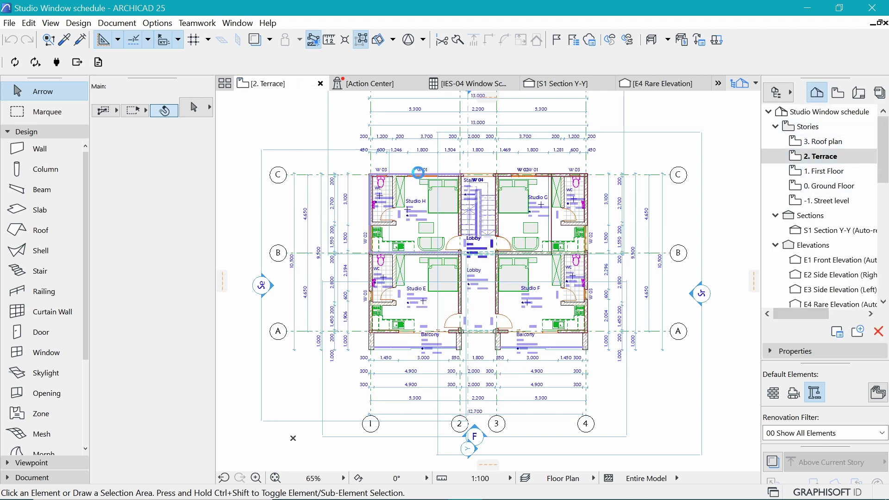
pyautogui.scroll(-2, 417, 198)
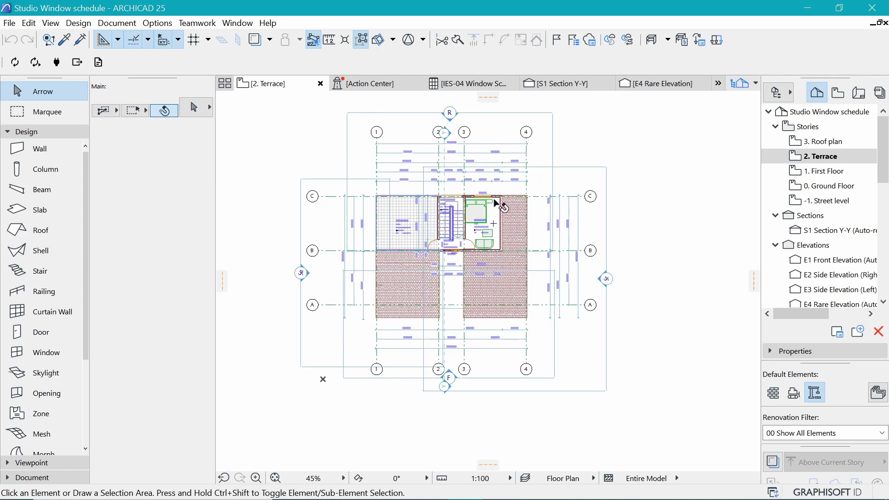
pyautogui.scroll(2, 440, 191)
pyautogui.scroll(-1, 467, 250)
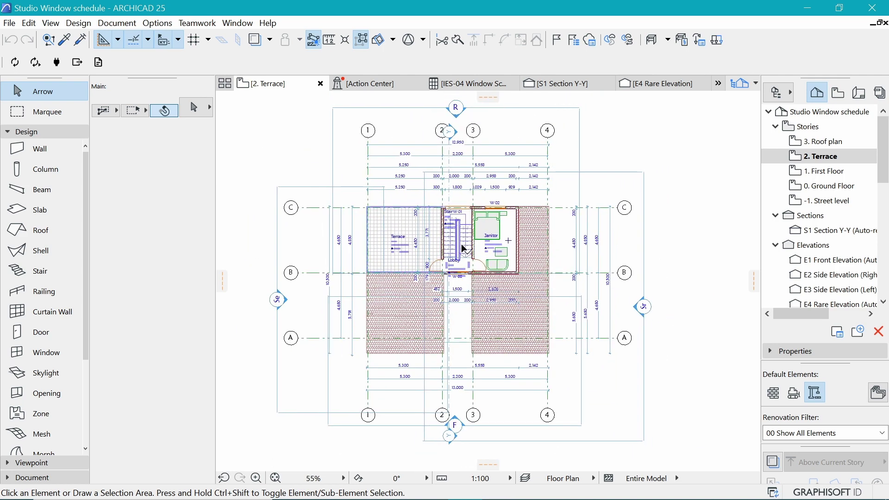
# Save the terrace plan as a view with the Floor Plan layer combination at 1:100.
pyautogui.click(564, 478)
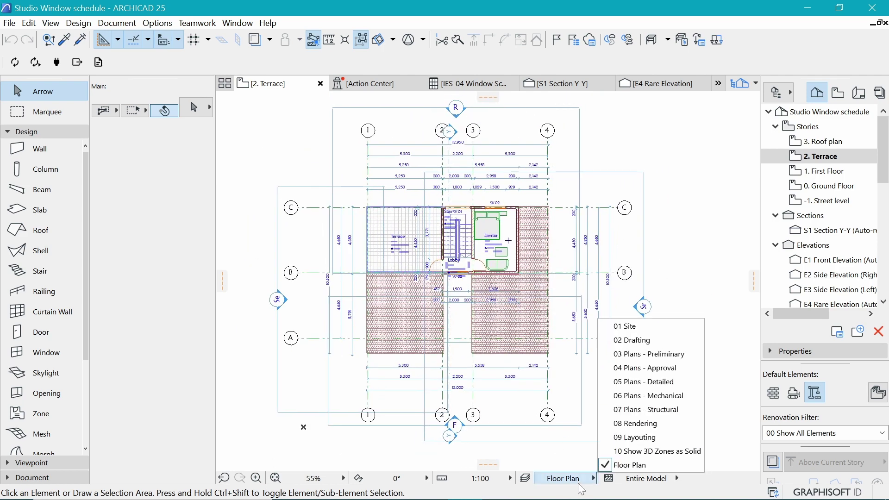
pyautogui.click(636, 466)
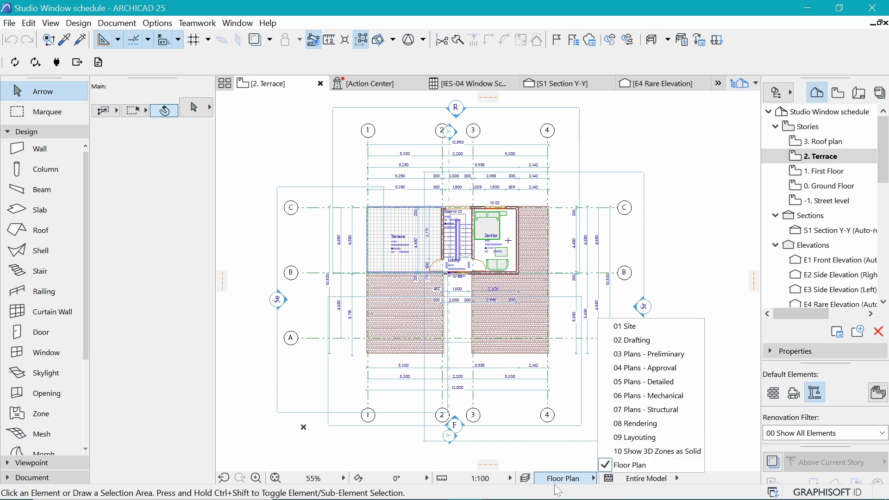
pyautogui.rightClick(268, 85)
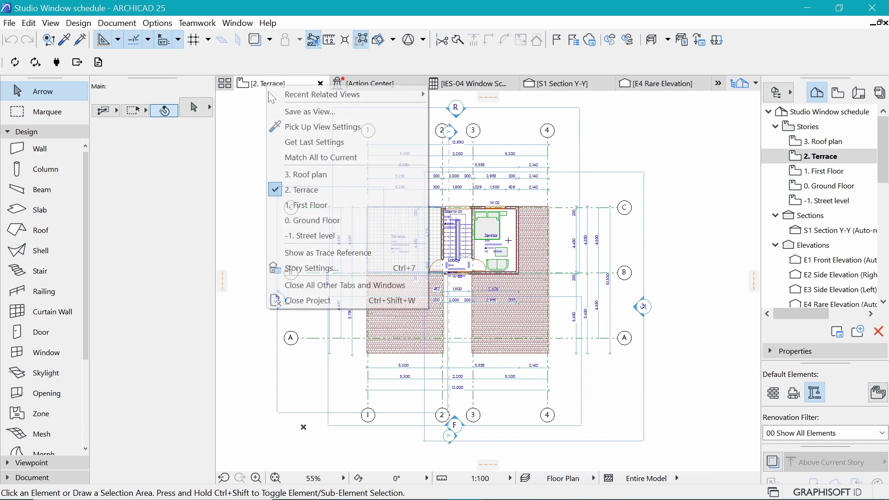
pyautogui.click(332, 119)
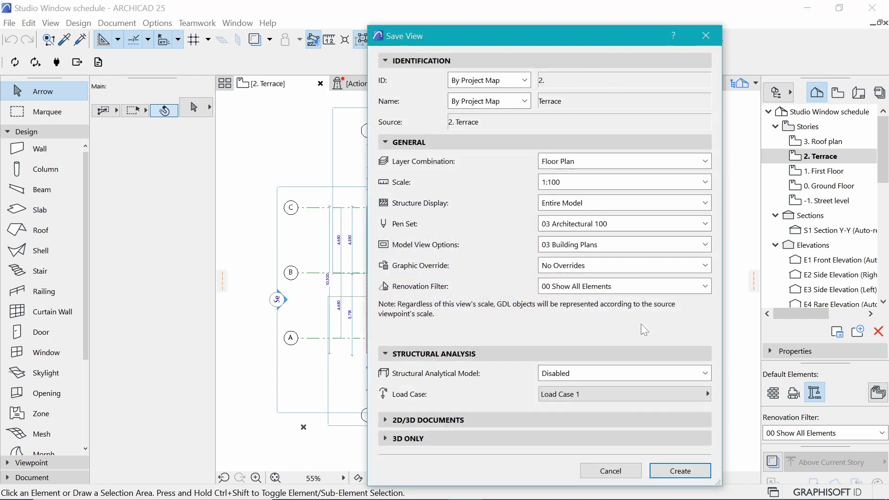
pyautogui.click(679, 469)
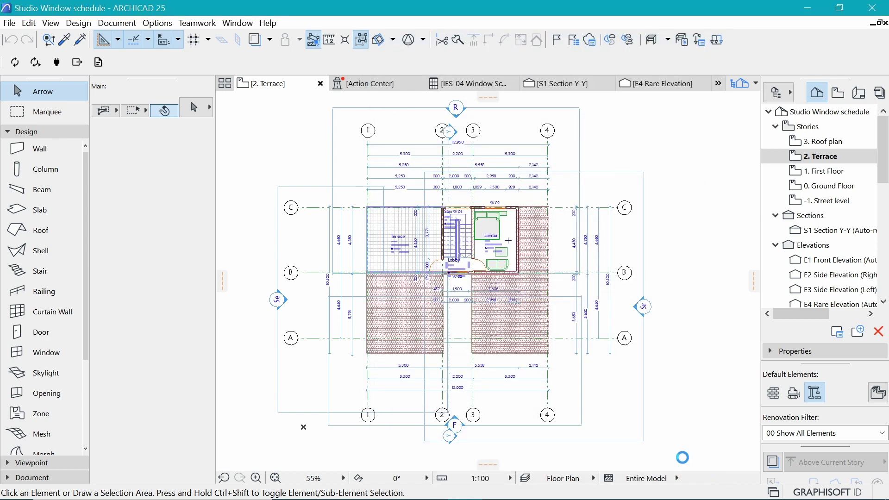
# Open the 3. Roof plan story from the Project Map.
pyautogui.doubleClick(819, 141)
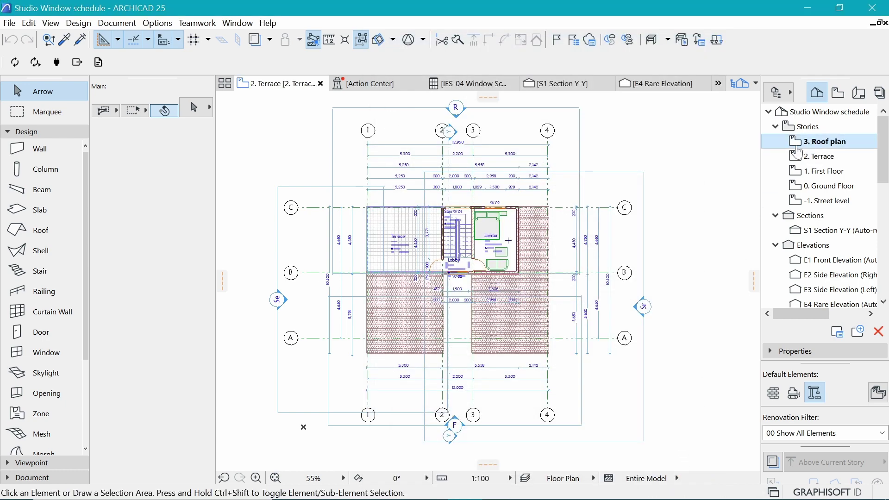
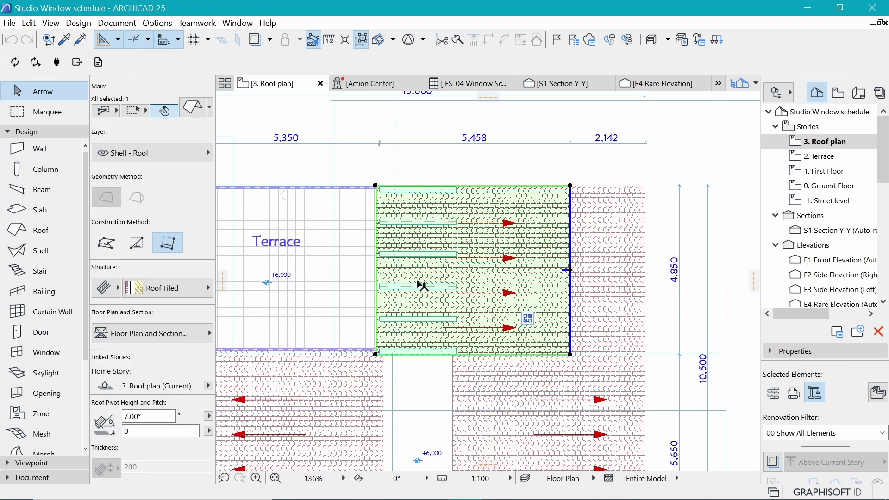
pyautogui.click(457, 288)
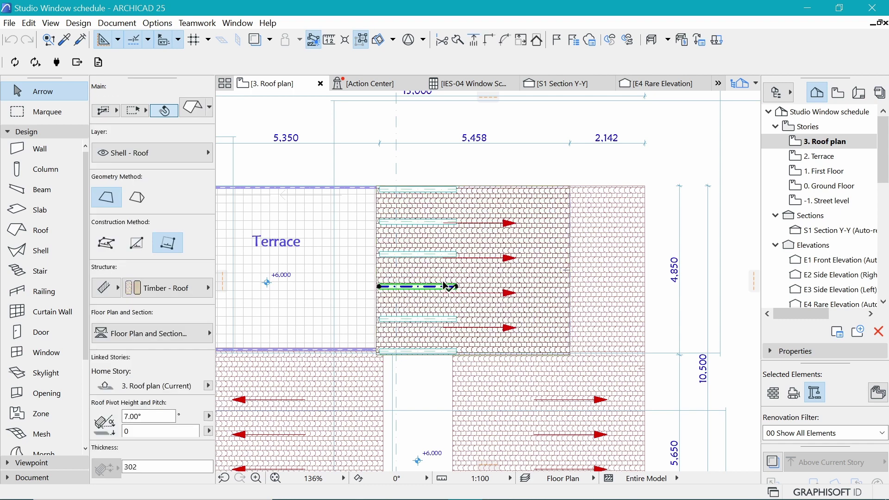
pyautogui.click(446, 286)
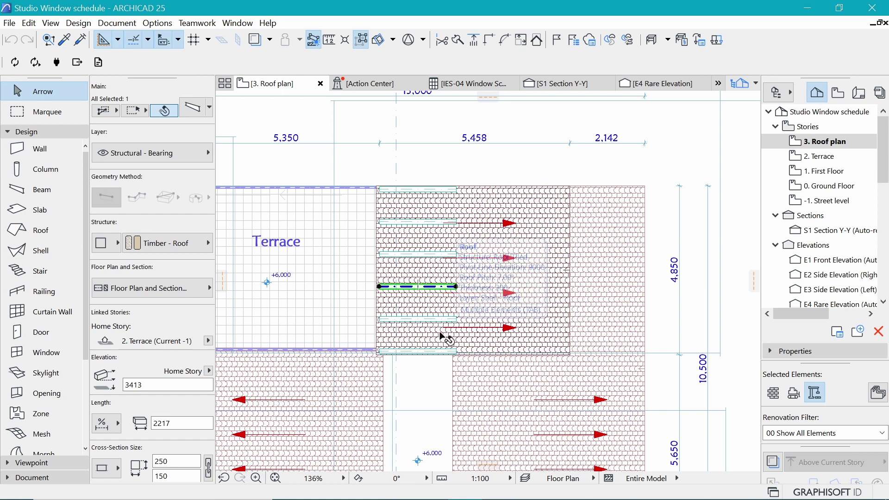
pyautogui.keyDown('shift'); pyautogui.click(454, 320); pyautogui.keyUp('shift')
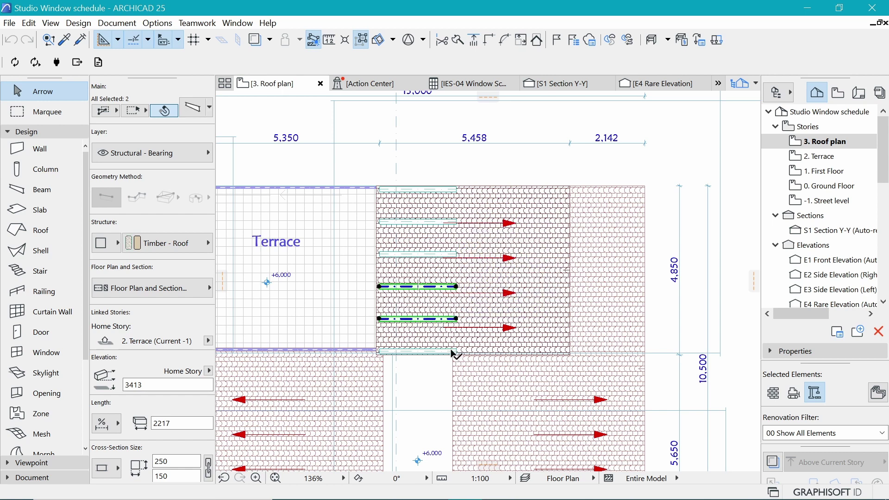
pyautogui.keyDown('shift'); pyautogui.click(451, 292); pyautogui.keyUp('shift')
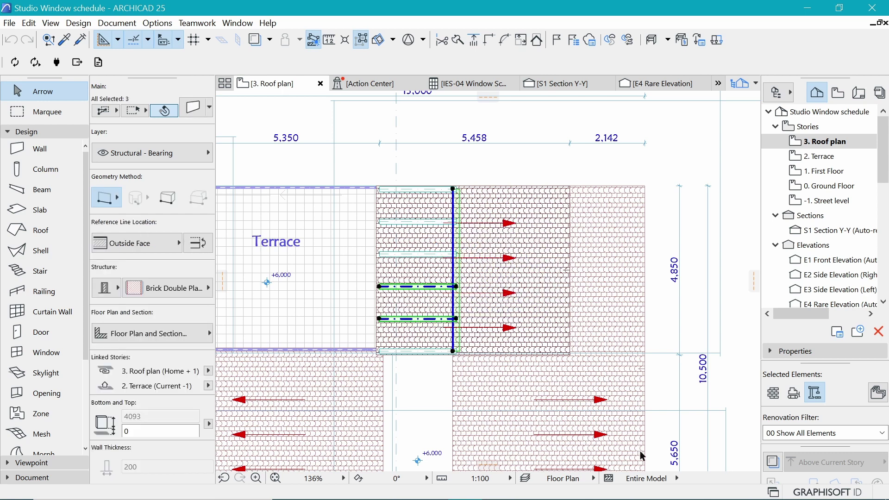
pyautogui.click(673, 155)
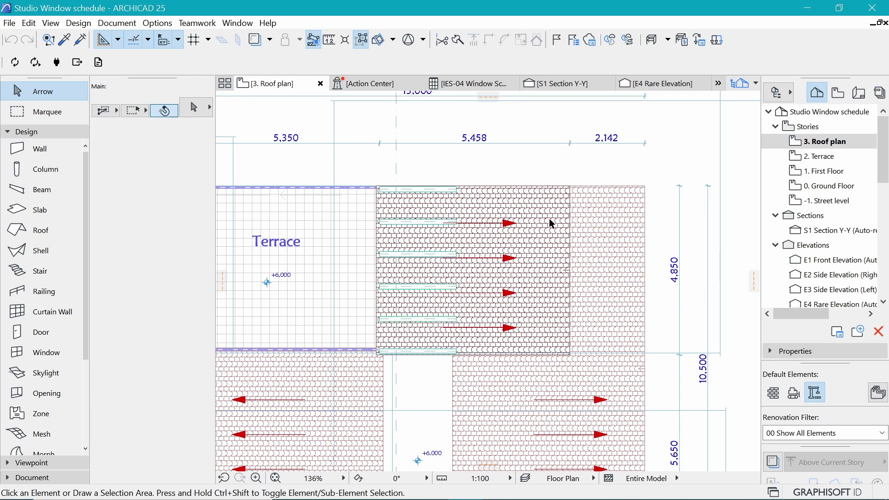
# Select the tiled roof beside the terrace together with its four slope arrows and bring them forward in the display order.
pyautogui.click(513, 259)
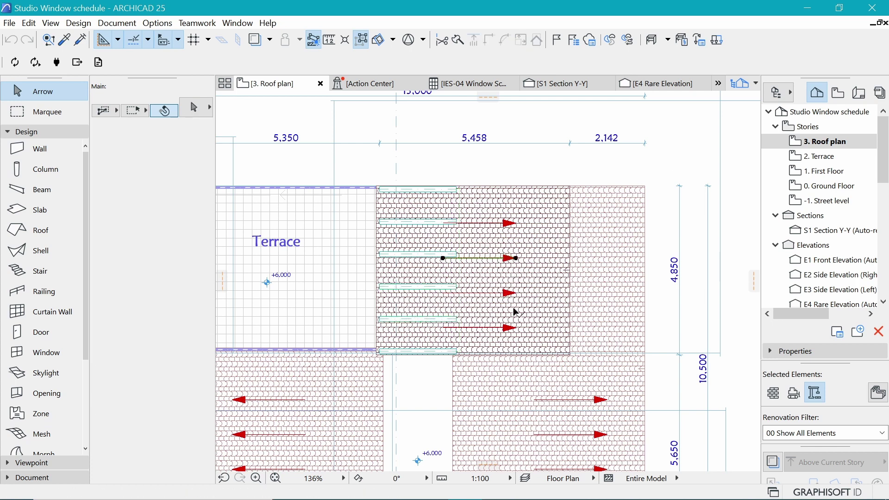
pyautogui.keyDown('shift'); pyautogui.click(513, 224); pyautogui.keyUp('shift')
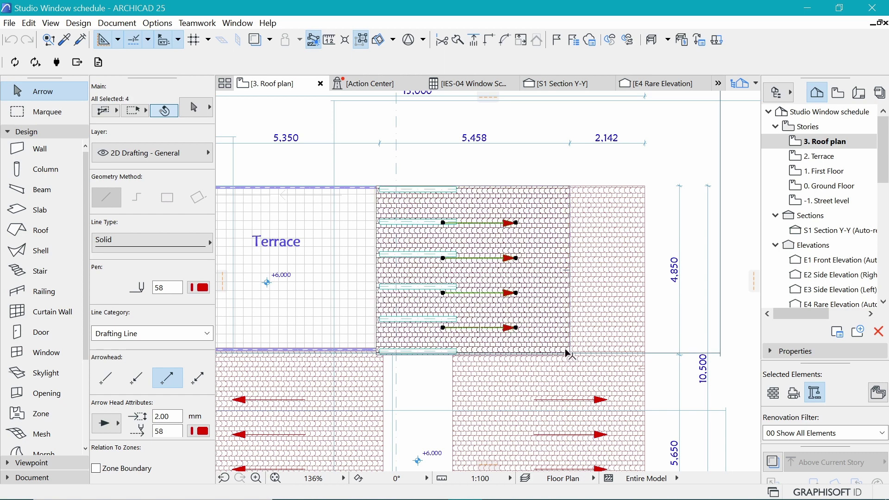
pyautogui.click(442, 255)
pyautogui.keyDown('shift'); pyautogui.click(542, 224); pyautogui.keyUp('shift')
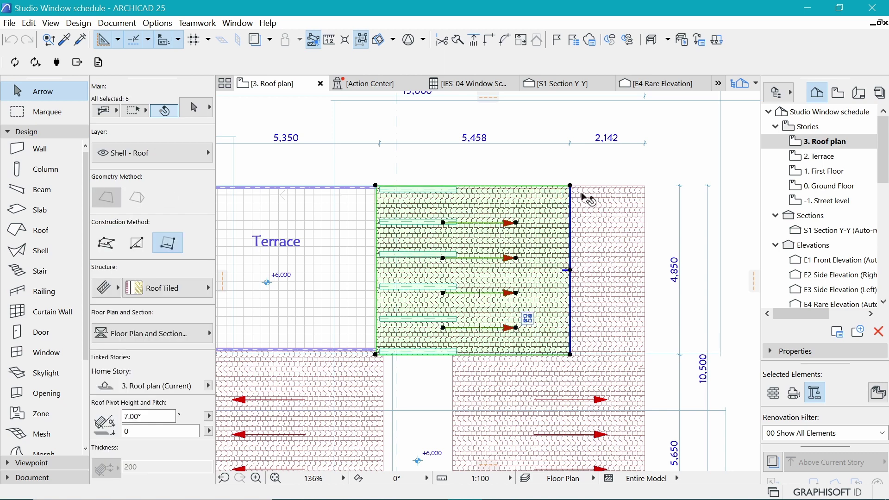
pyautogui.rightClick(640, 161)
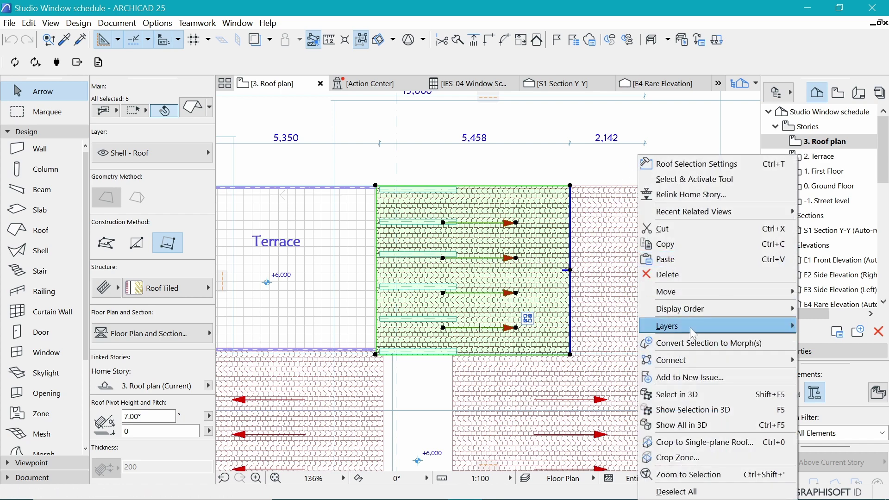
pyautogui.moveTo(693, 328)
pyautogui.moveTo(691, 310)
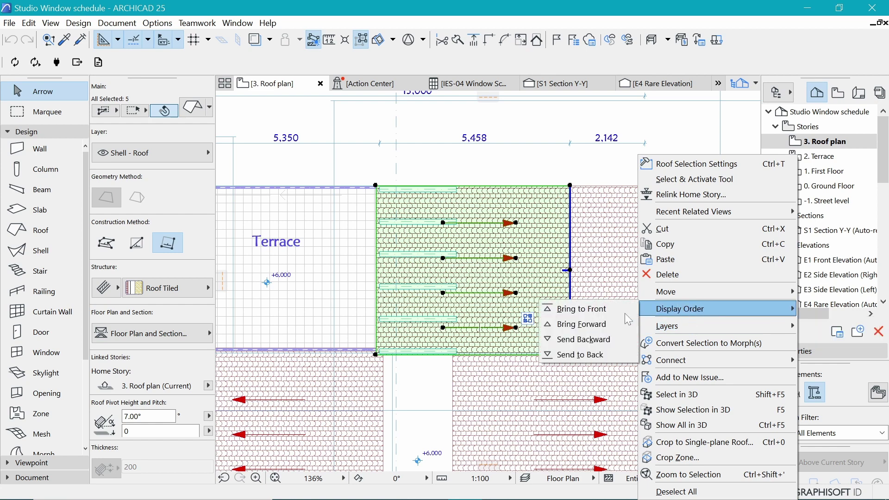
pyautogui.click(602, 329)
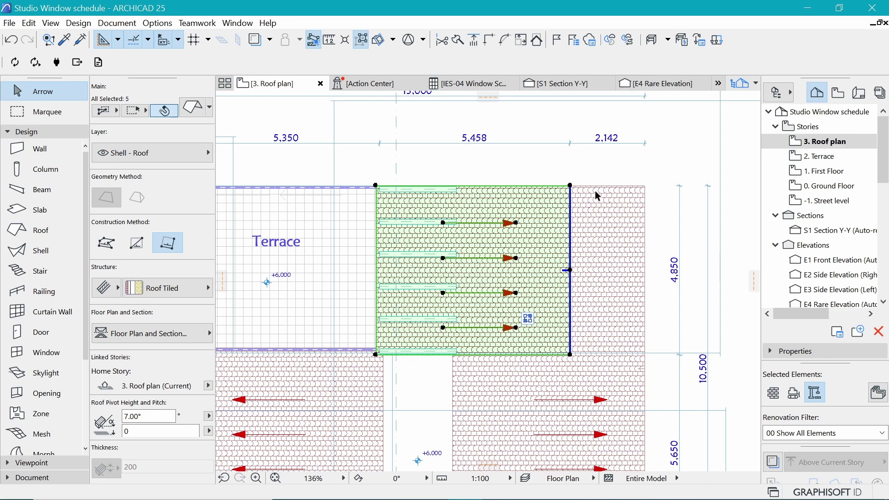
# Bring the selected tiled roof and slope arrows forward one more level to cover the beams, and clear the selection.
pyautogui.rightClick(672, 146)
pyautogui.moveTo(729, 300)
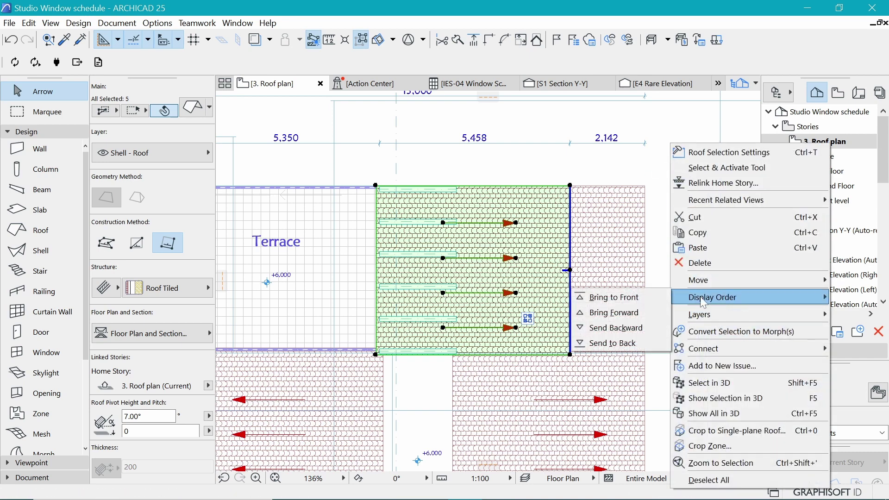
pyautogui.click(622, 312)
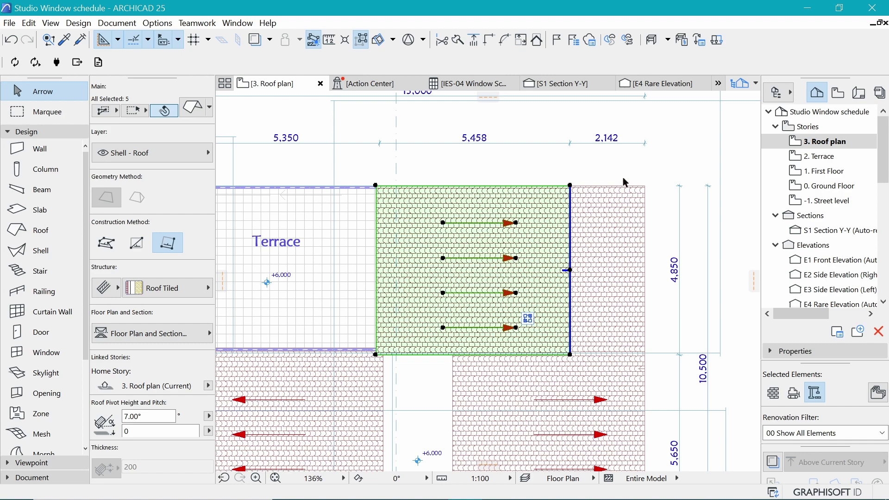
pyautogui.click(640, 179)
pyautogui.scroll(-4, 537, 182)
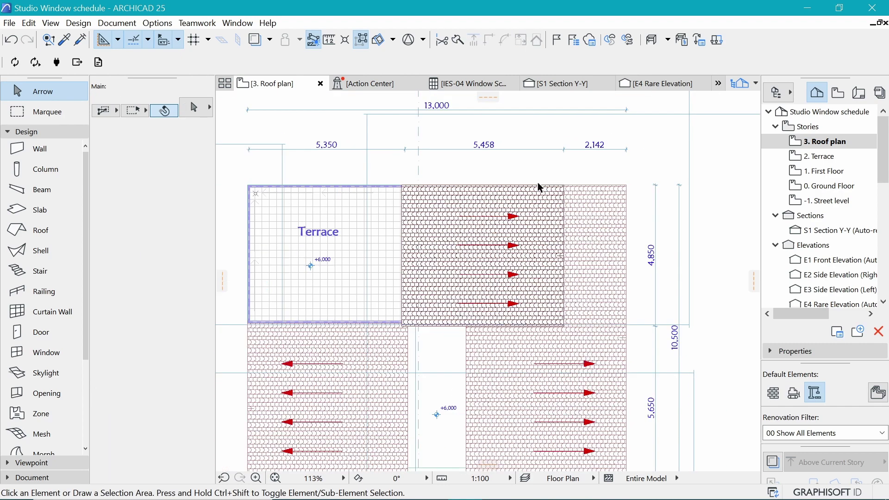
pyautogui.scroll(1, 515, 204)
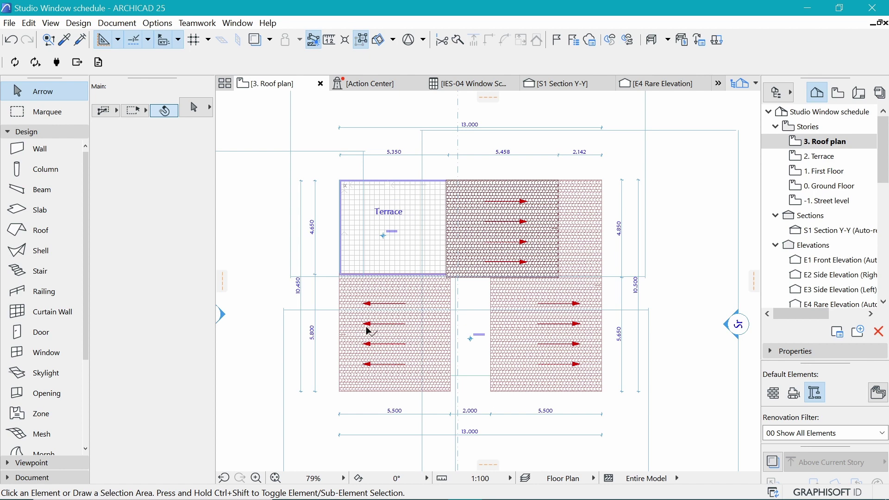
pyautogui.scroll(-1, 533, 259)
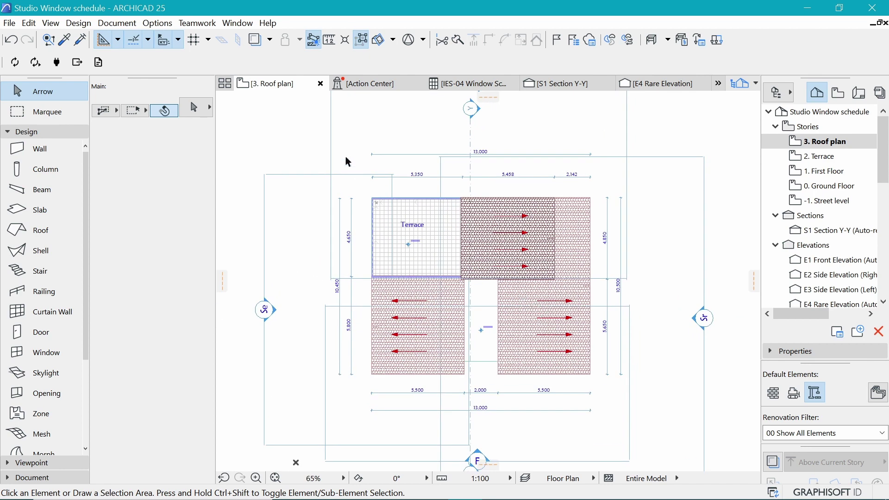
# Save the roof plan as a view named by Project Map, with the Floor Plan layer combination at 1:100.
pyautogui.rightClick(293, 87)
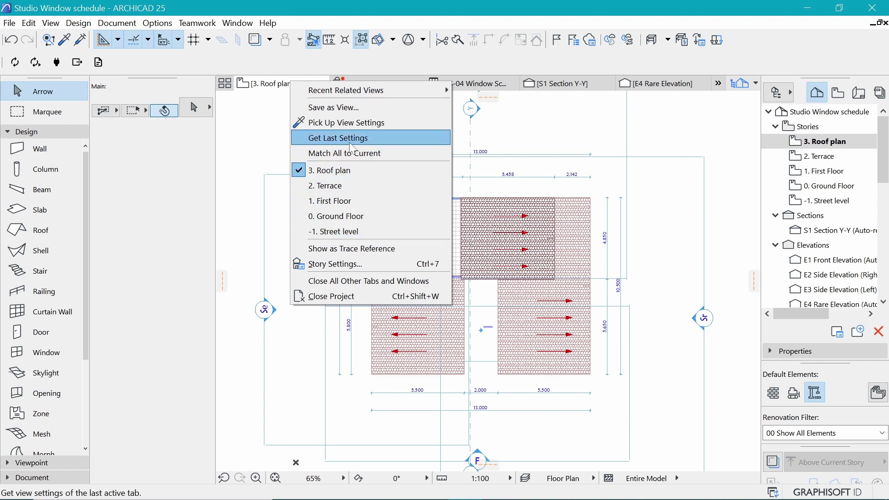
pyautogui.click(356, 106)
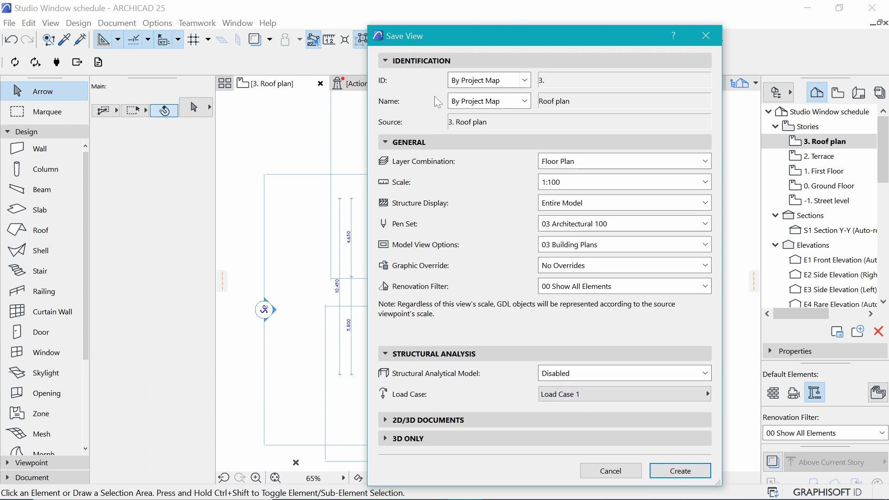
pyautogui.click(522, 101)
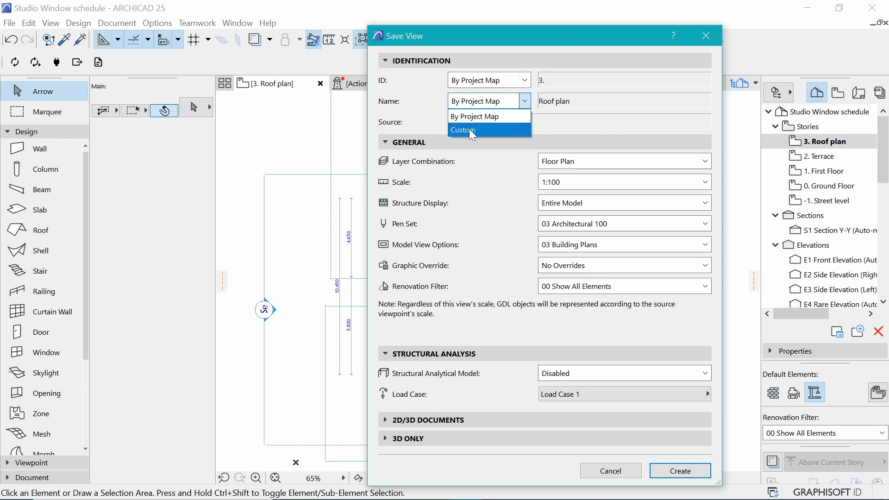
pyautogui.click(470, 130)
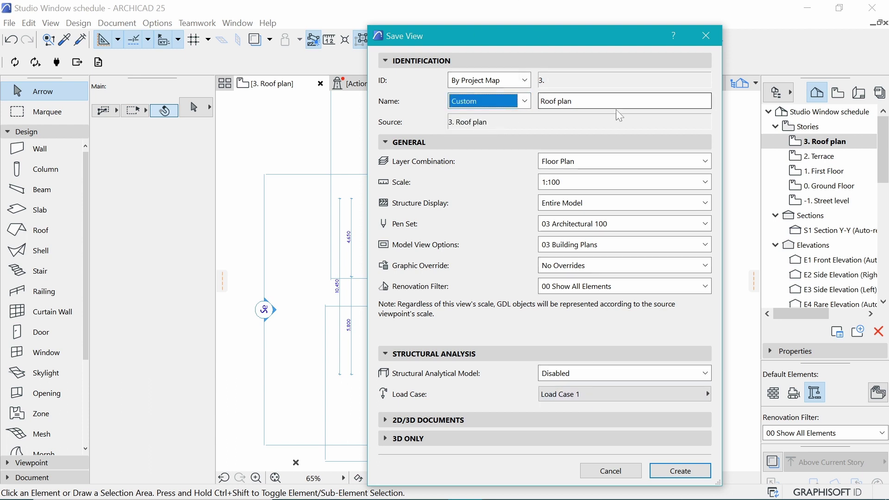
pyautogui.click(491, 101)
pyautogui.click(475, 116)
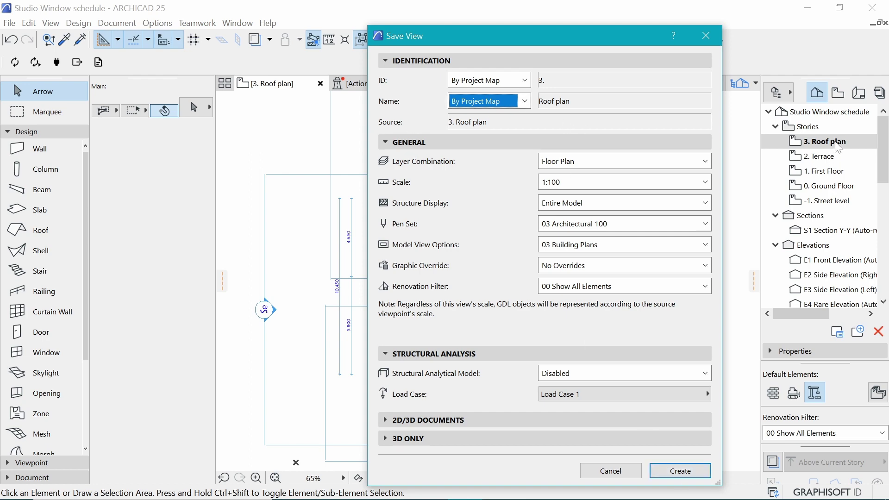
pyautogui.click(676, 471)
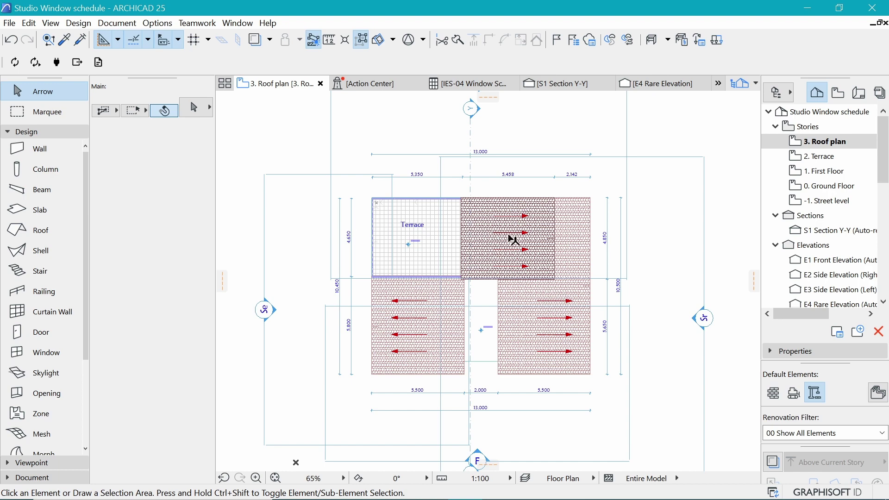
# Check the saved Ground Floor, First Floor, Terrace and Roof plan views in the View Map.
pyautogui.click(837, 92)
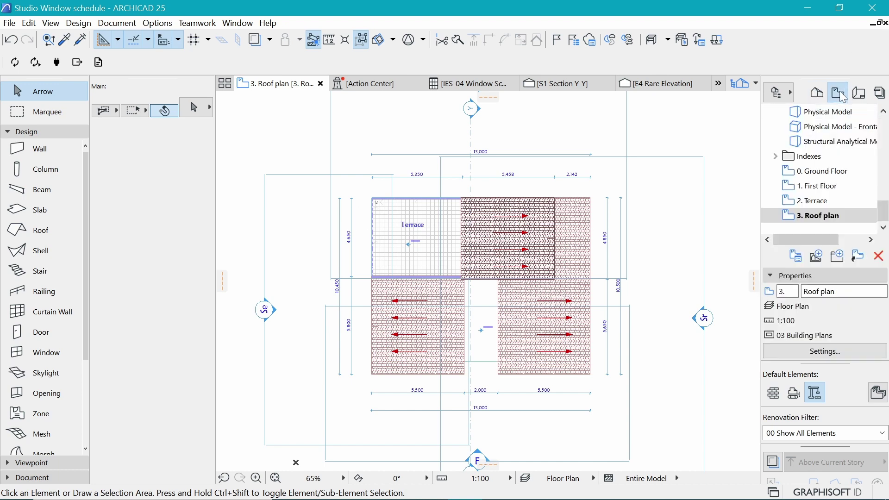
pyautogui.moveTo(819, 171); pyautogui.dragTo(829, 216)
pyautogui.click(828, 215)
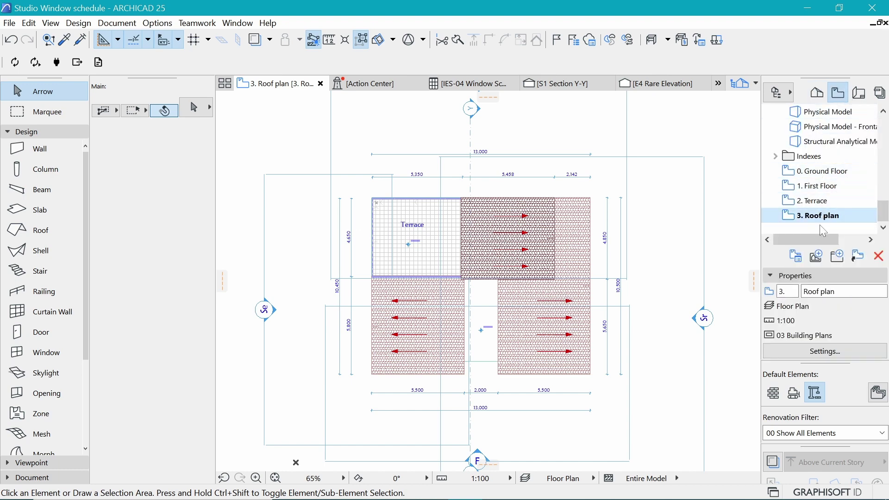